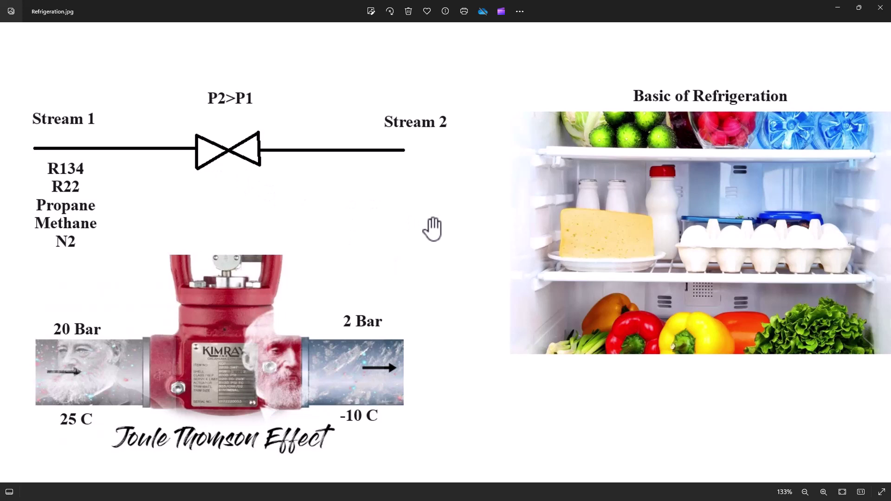
# Switch from the Refrigeration.jpg diagram in Photos to the Aspen HYSYS Component Lists page
pyautogui.hotkey('alt', 'Tab')
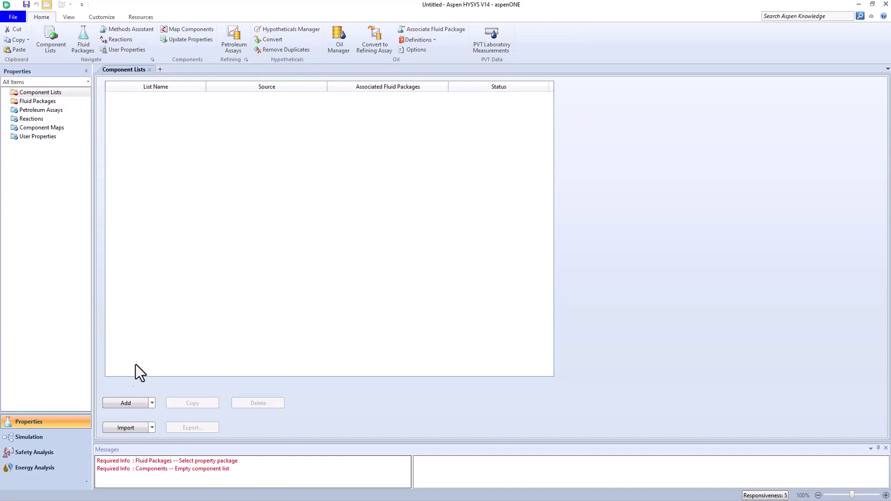
# Create a new component list and add R134a and Refrig-22 to it
pyautogui.click(125, 403)
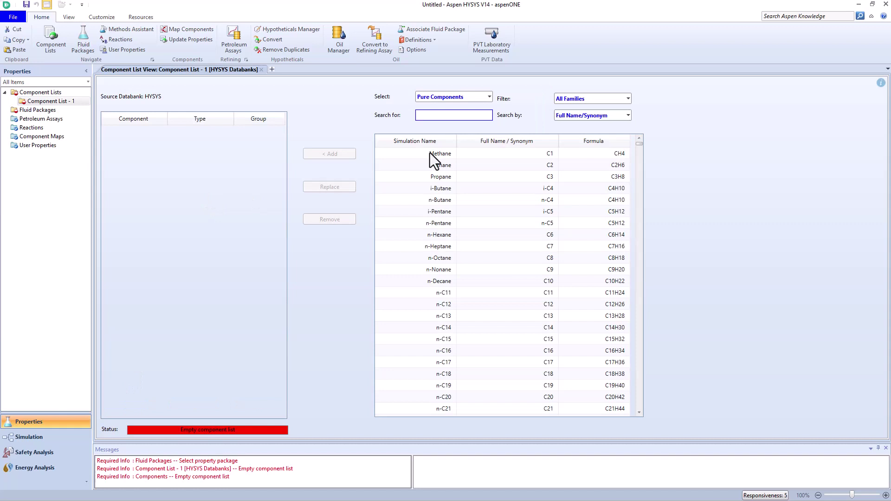
pyautogui.write('R134')
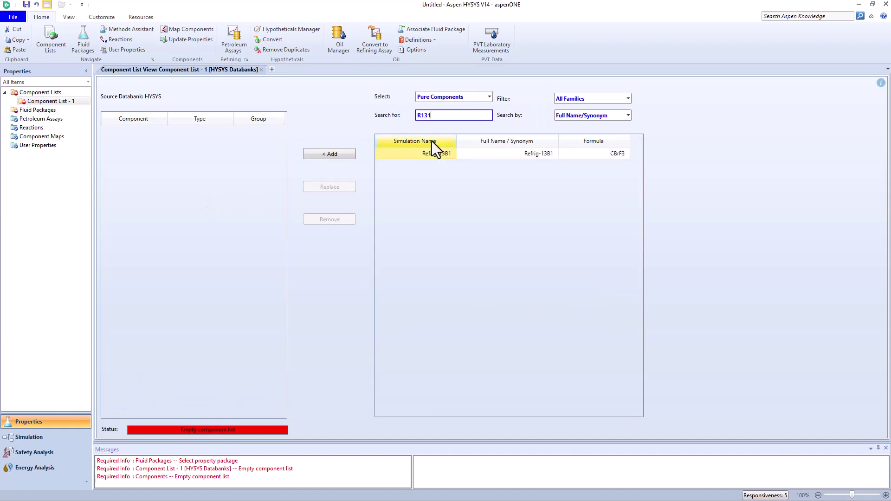
pyautogui.click(434, 160)
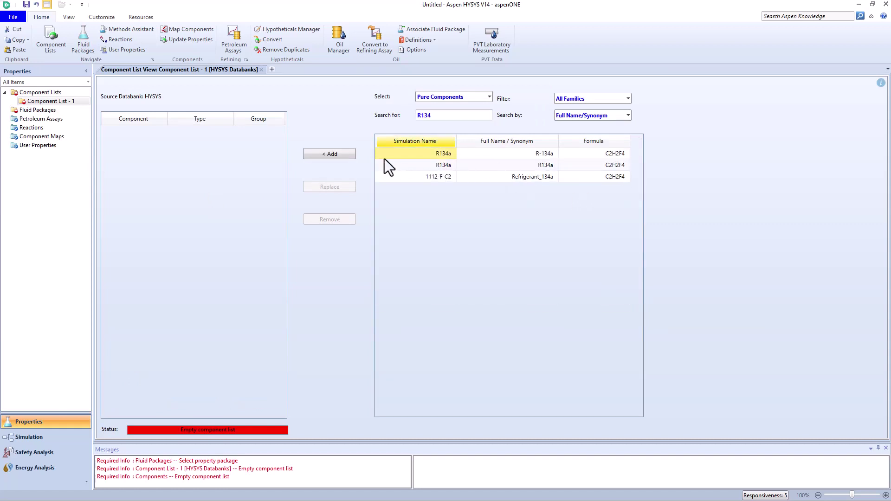
pyautogui.click(339, 156)
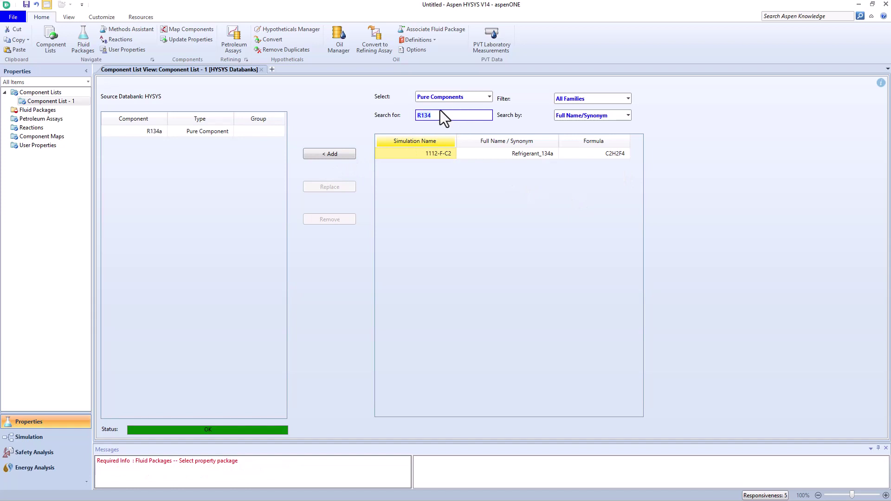
pyautogui.press('BackSpace')
pyautogui.press('BackSpace')
pyautogui.press('BackSpace')
pyautogui.write('22')
pyautogui.click(322, 157)
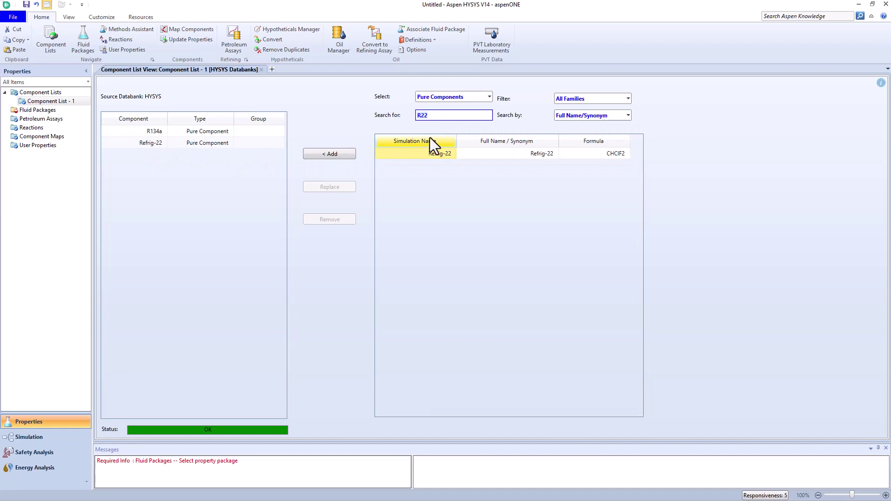
# Add Propane, Methane and Nitrogen to Component List - 1
pyautogui.click(450, 119)
pyautogui.press('BackSpace')
pyautogui.press('BackSpace')
pyautogui.press('BackSpace')
pyautogui.write('Propan')
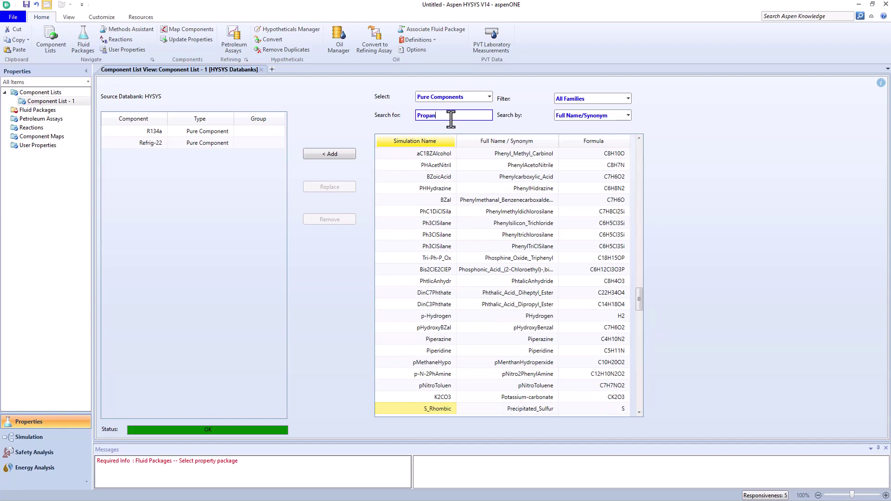
pyautogui.write('e')
pyautogui.click(439, 154)
pyautogui.click(330, 154)
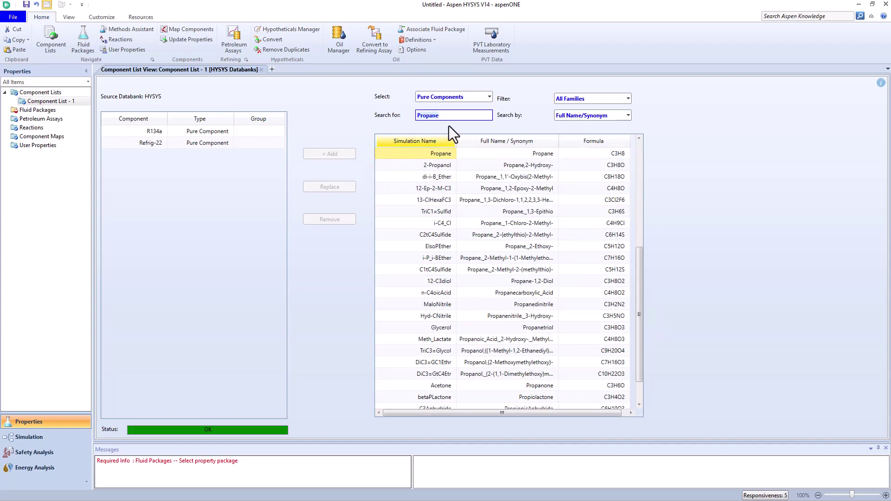
pyautogui.click(452, 117)
pyautogui.write('Methane')
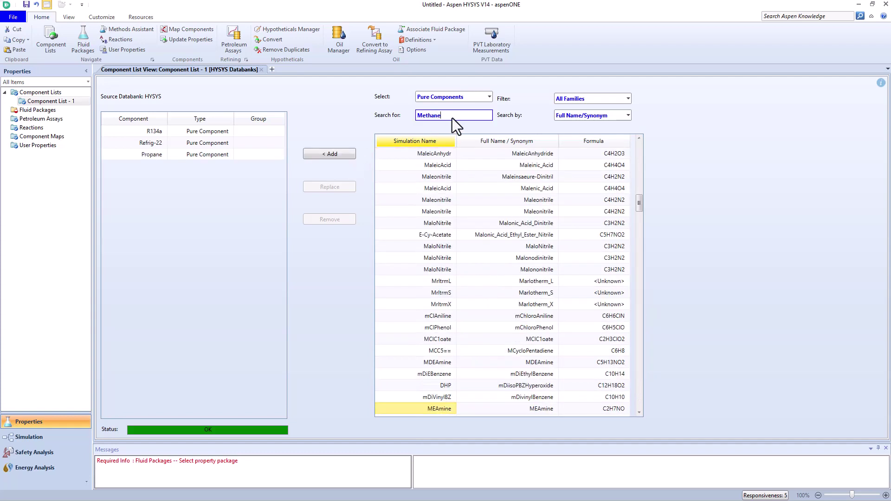
pyautogui.click(333, 154)
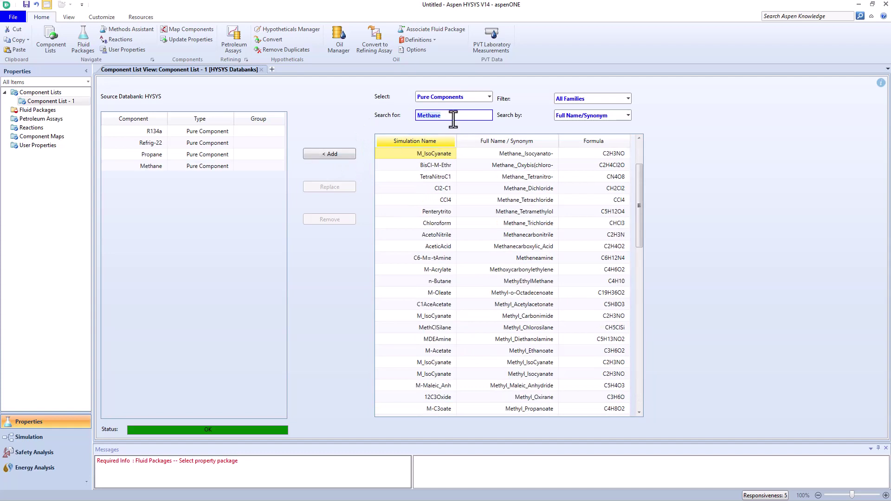
pyautogui.write('N2')
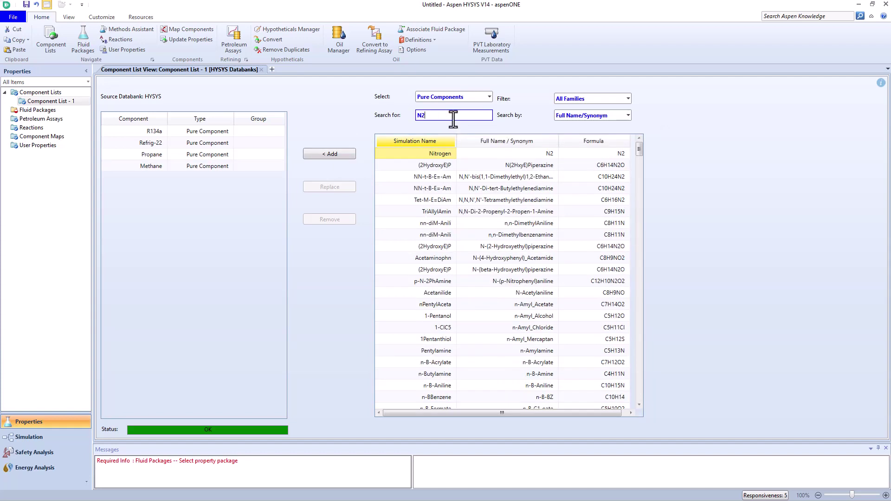
pyautogui.click(422, 154)
pyautogui.click(337, 154)
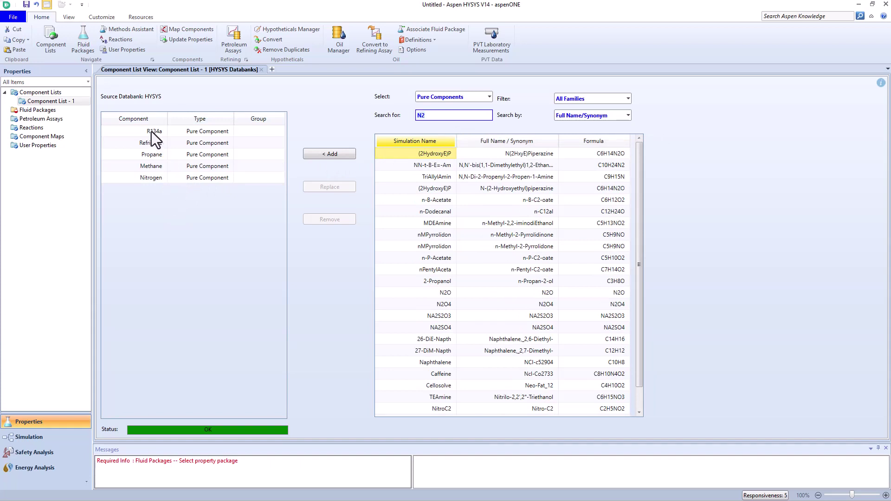
pyautogui.click(155, 190)
# Add fluid package Basis-1 with Peng-Robinson and enter the Simulation environment
pyautogui.click(33, 109)
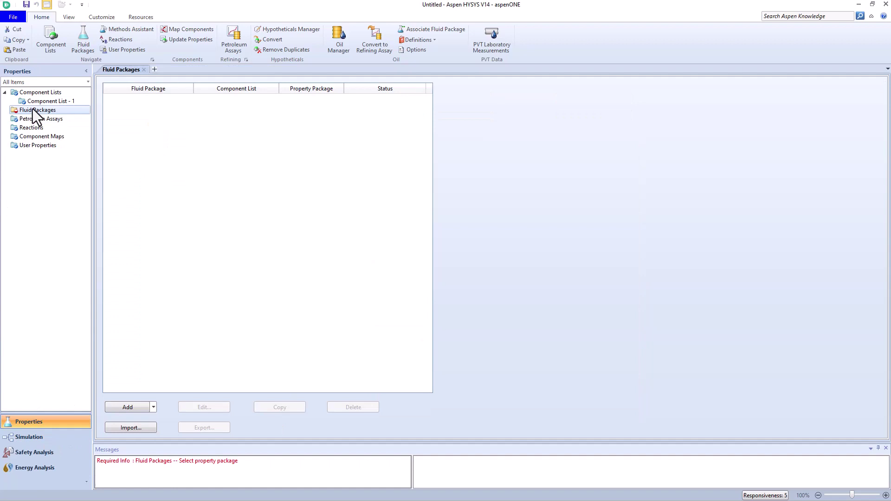
pyautogui.click(131, 407)
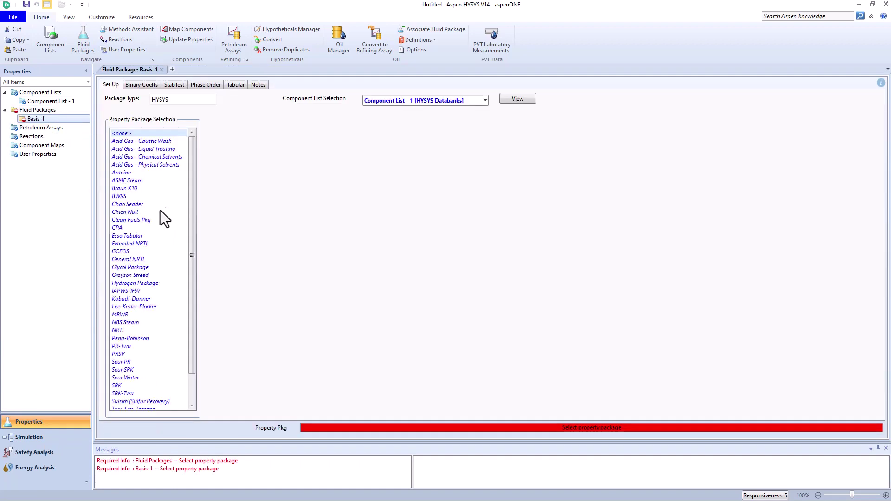
pyautogui.click(124, 339)
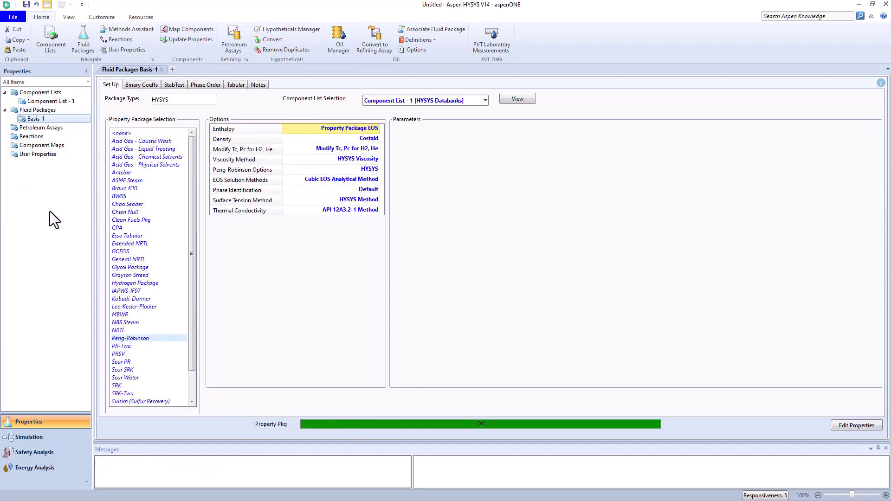
pyautogui.click(41, 439)
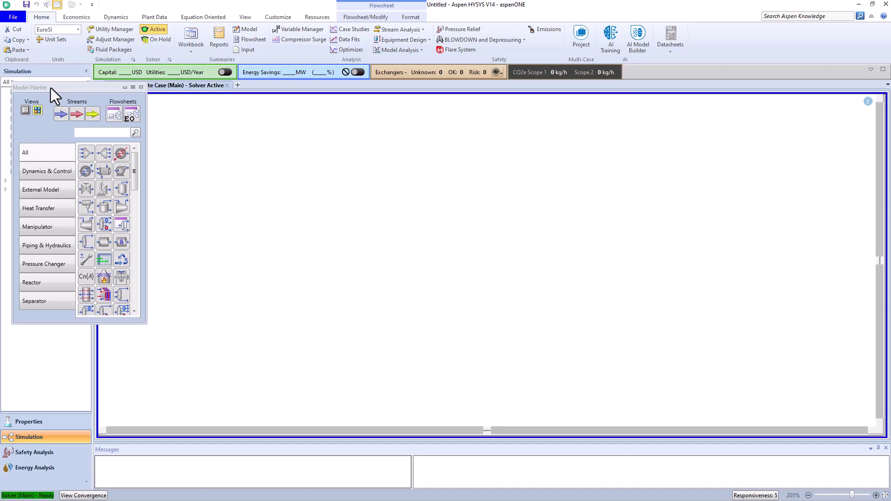
# Move the Model Palette aside and place a valve on the flowsheet
pyautogui.moveTo(51, 88); pyautogui.dragTo(876, 285)
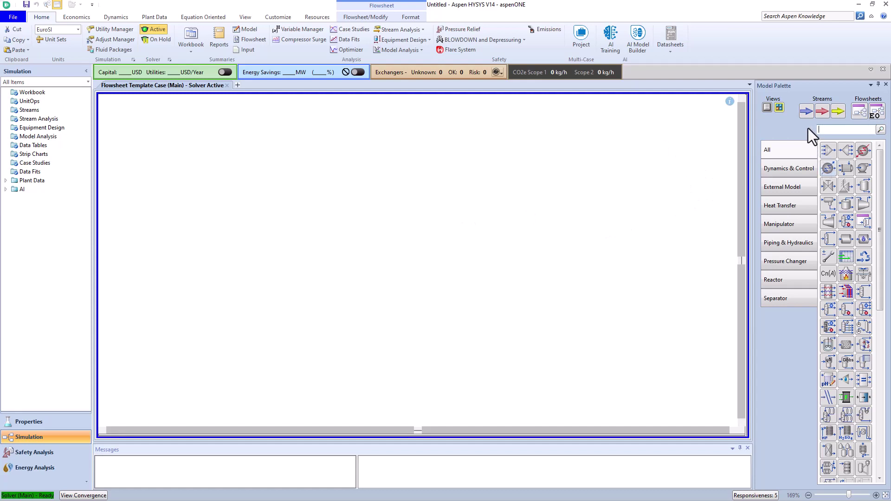
pyautogui.click(806, 112)
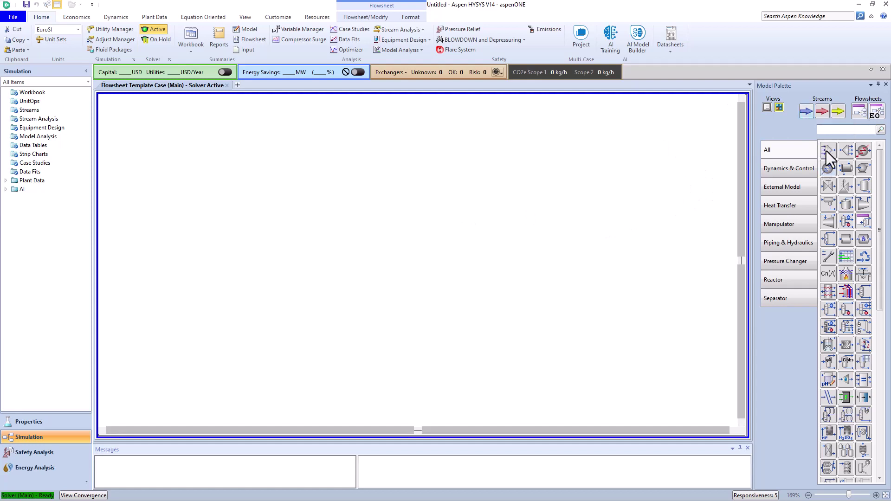
pyautogui.click(827, 185)
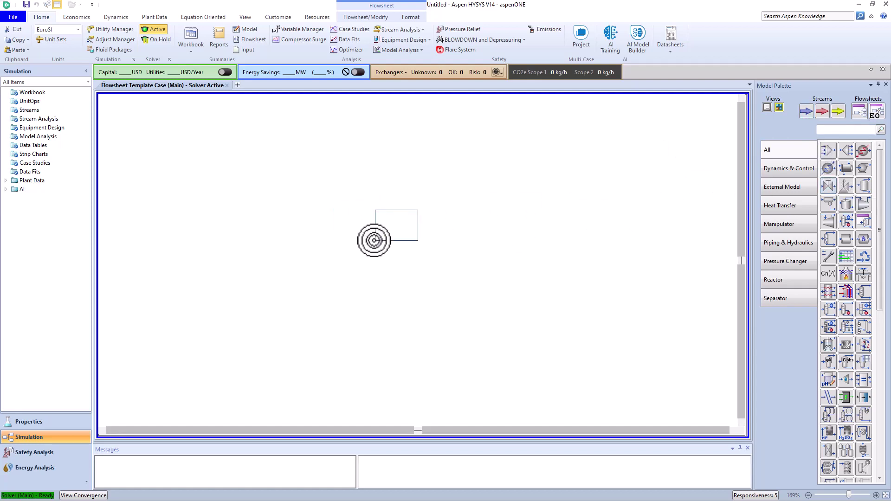
pyautogui.click(395, 226)
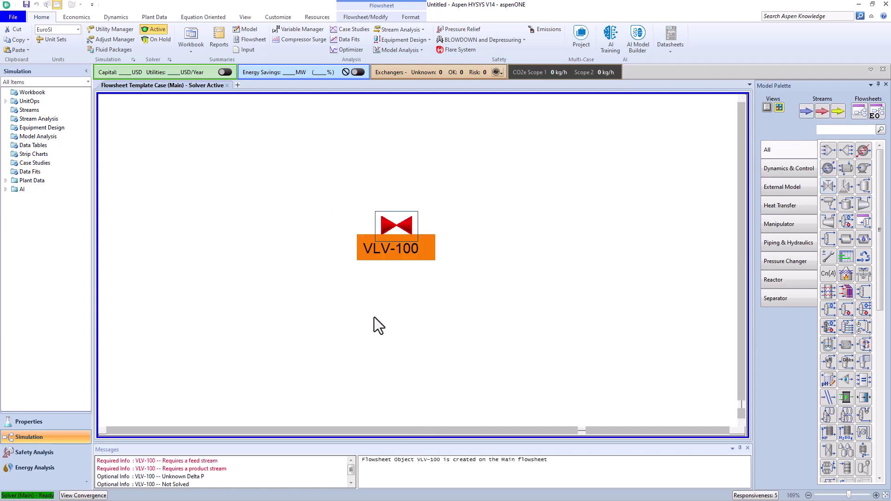
# Connect VLV-100 to inlet stream 1 and outlet stream 2, extending stream 2 rightward
pyautogui.doubleClick(397, 227)
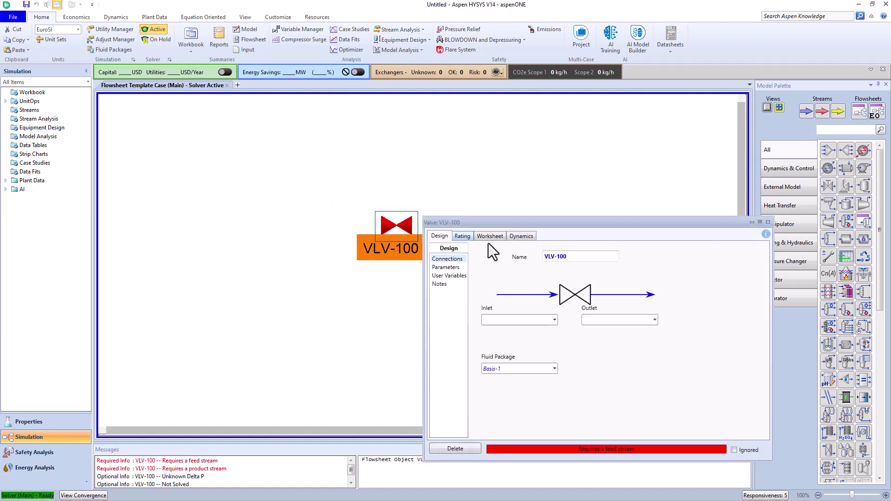
pyautogui.click(532, 320)
pyautogui.write('1')
pyautogui.click(596, 320)
pyautogui.write('2')
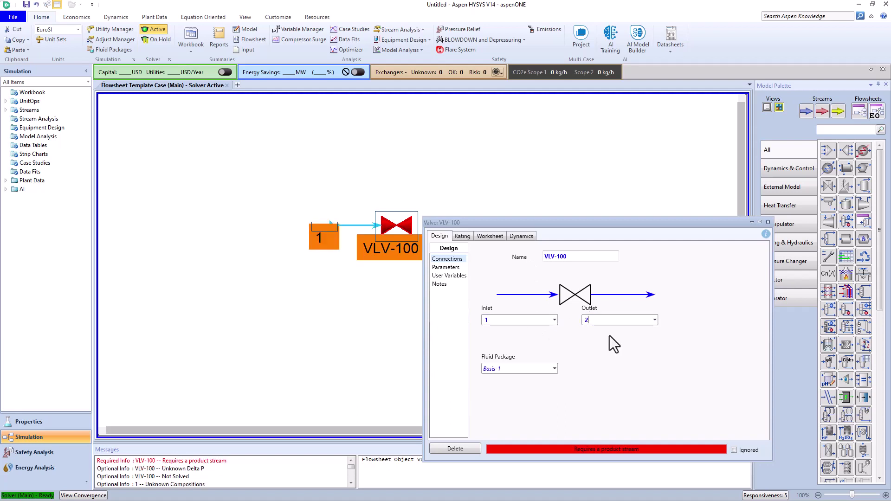
pyautogui.press('Return')
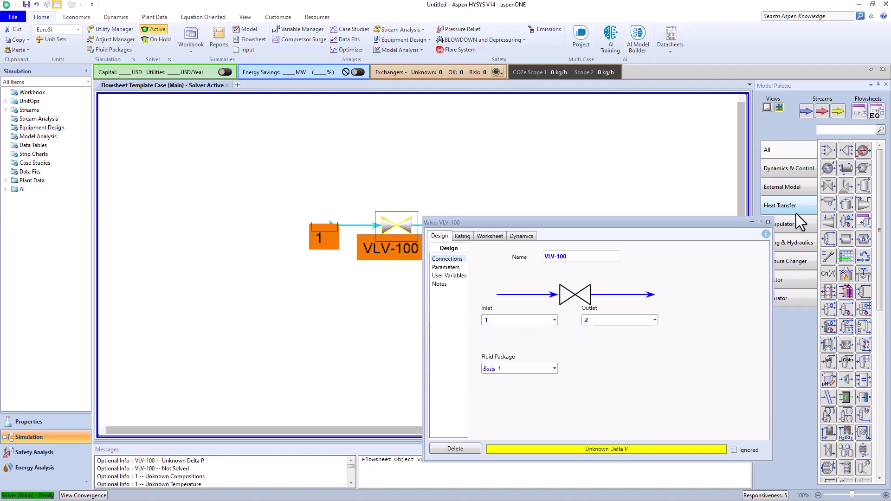
pyautogui.click(767, 223)
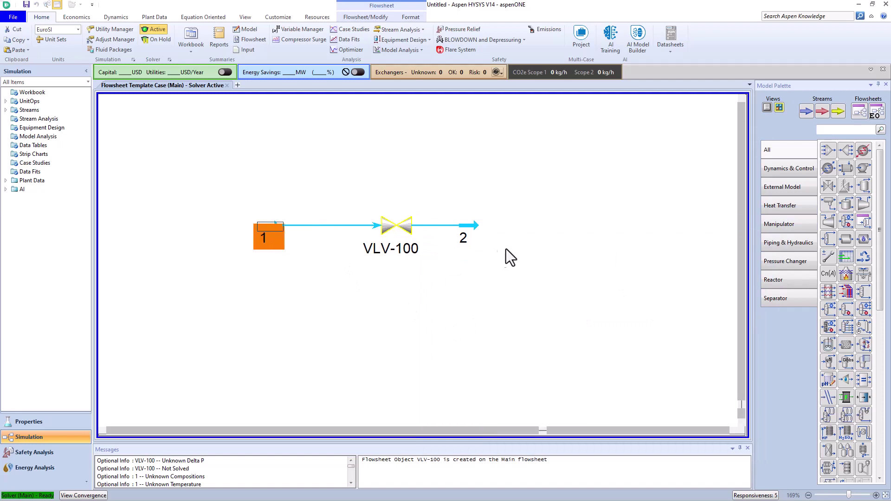
pyautogui.moveTo(486, 242); pyautogui.dragTo(553, 242)
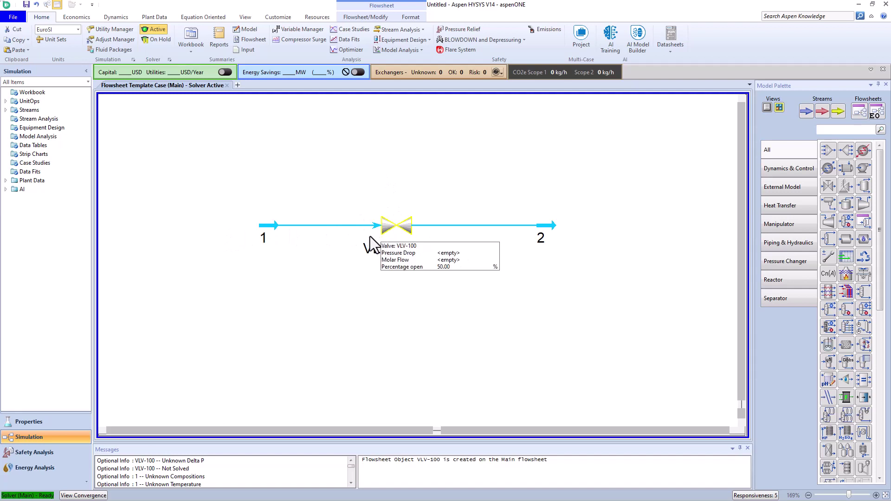
# Set stream 1's composition on the valve worksheet to 1.0 mole fraction R134a
pyautogui.doubleClick(399, 238)
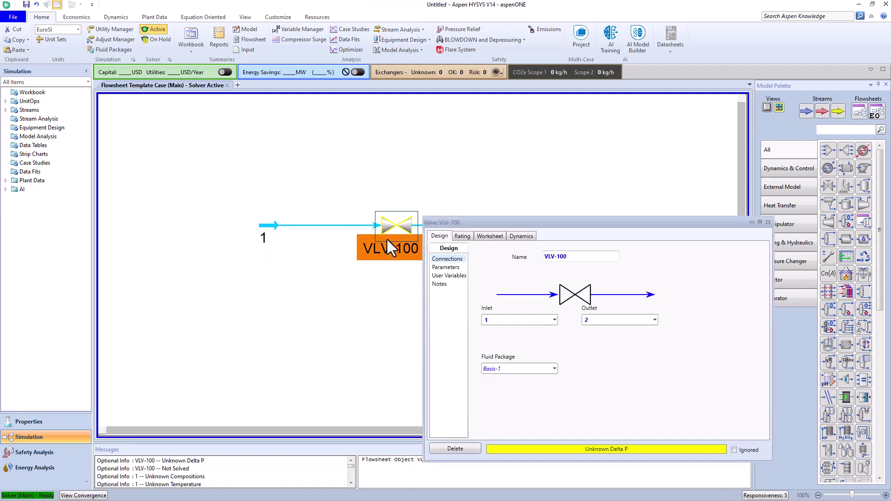
pyautogui.click(498, 236)
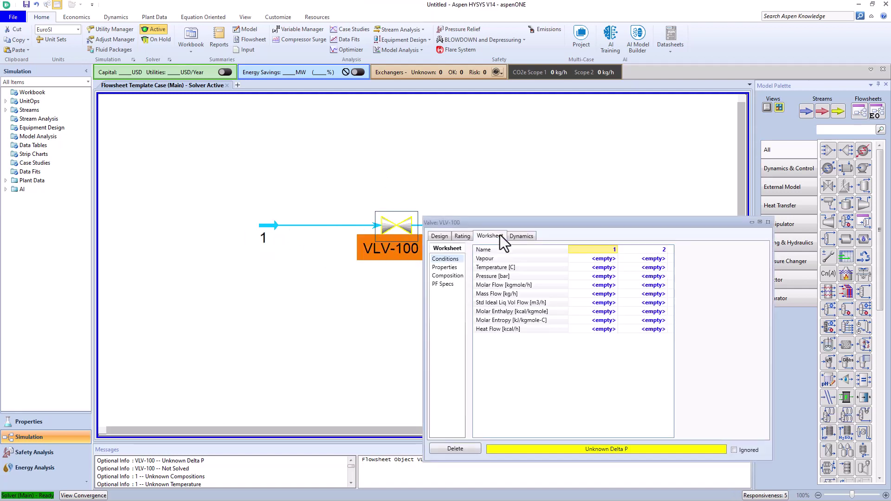
pyautogui.click(444, 276)
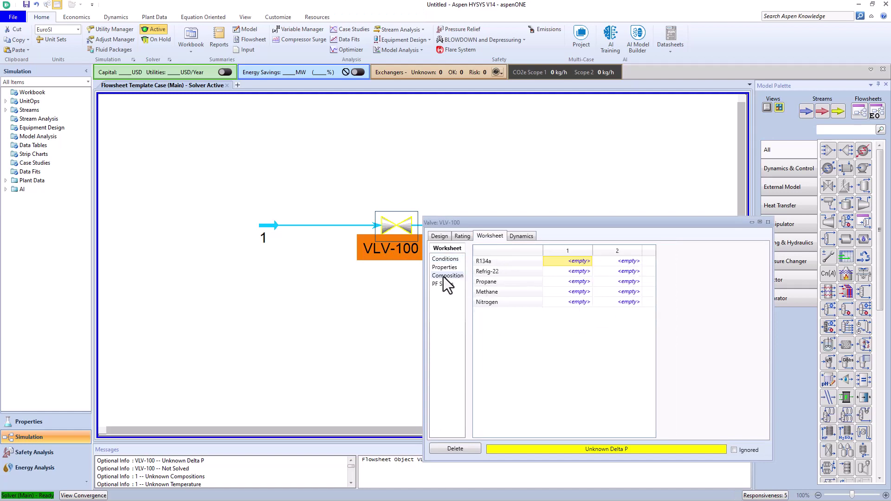
pyautogui.click(564, 263)
pyautogui.write('1')
pyautogui.press('Return')
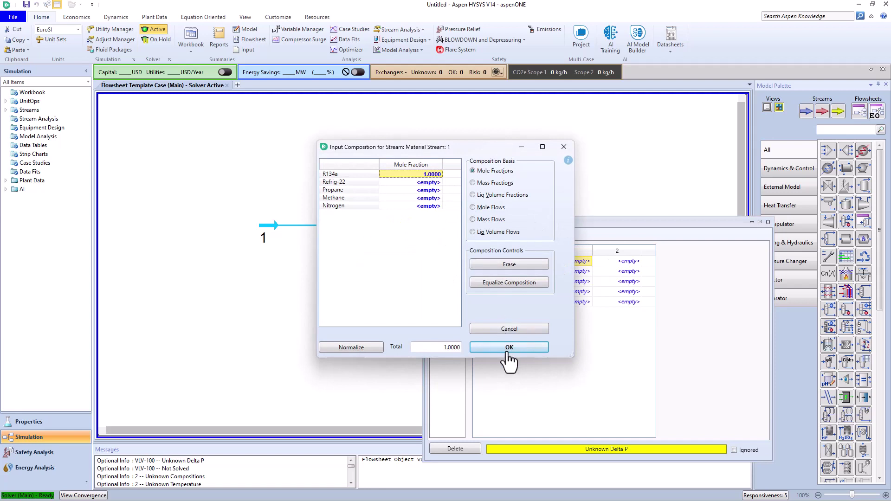
pyautogui.click(508, 347)
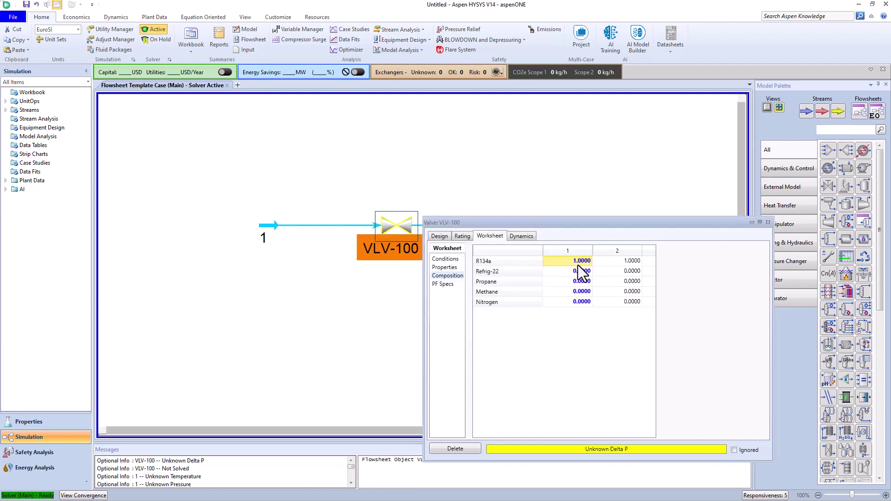
pyautogui.moveTo(474, 230); pyautogui.dragTo(413, 286)
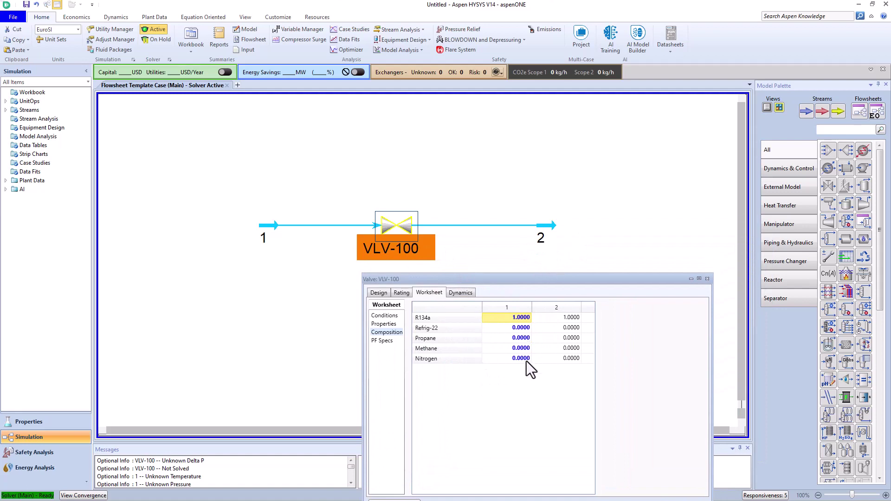
# Set stream 1 pressure to 20 bar and stream 2 pressure to 2 bar
pyautogui.click(388, 314)
pyautogui.moveTo(471, 282); pyautogui.dragTo(536, 166)
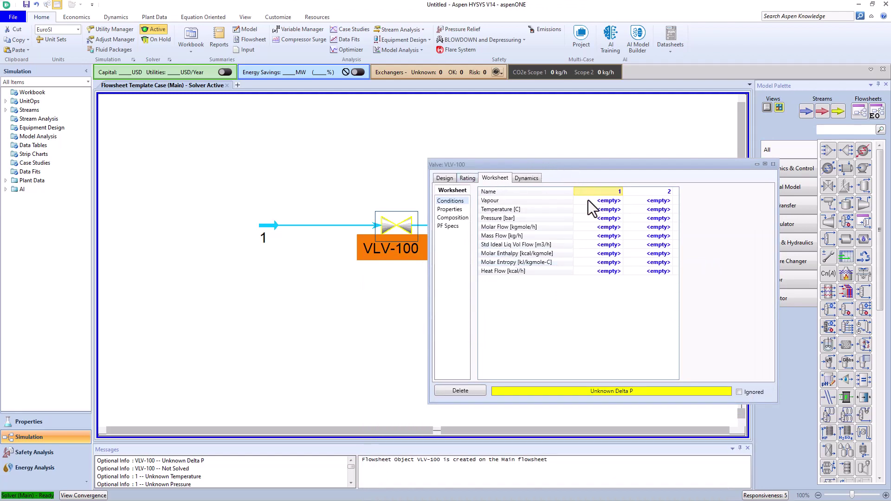
pyautogui.click(601, 218)
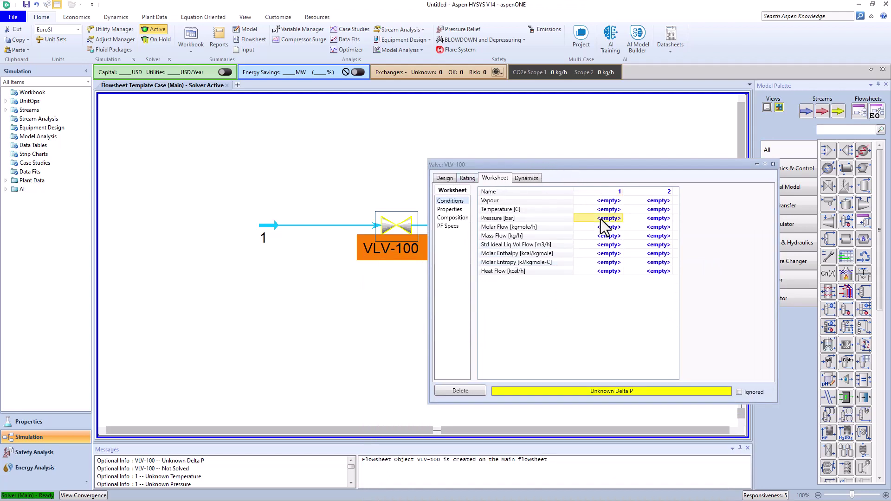
pyautogui.write('20')
pyautogui.press('Return')
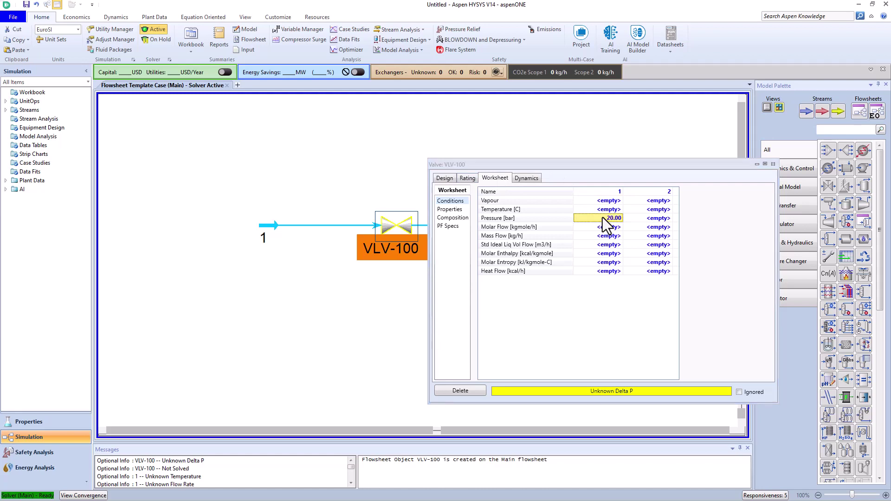
pyautogui.click(659, 218)
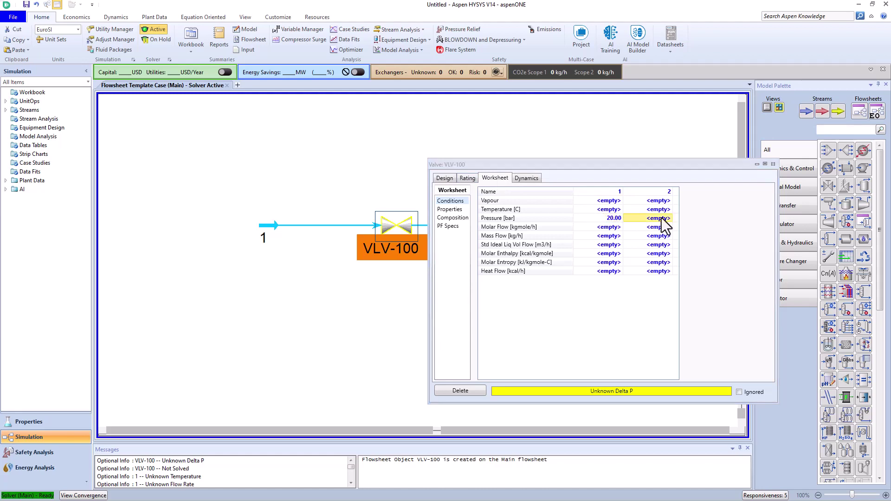
pyautogui.write('2')
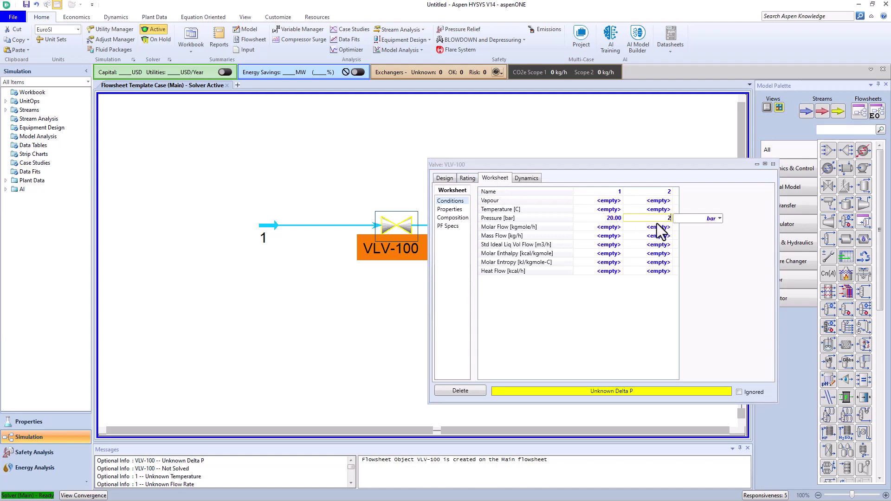
pyautogui.press('Return')
# Give stream 1 a mass flow of 1000 kg/h and a temperature of 25 C
pyautogui.click(593, 239)
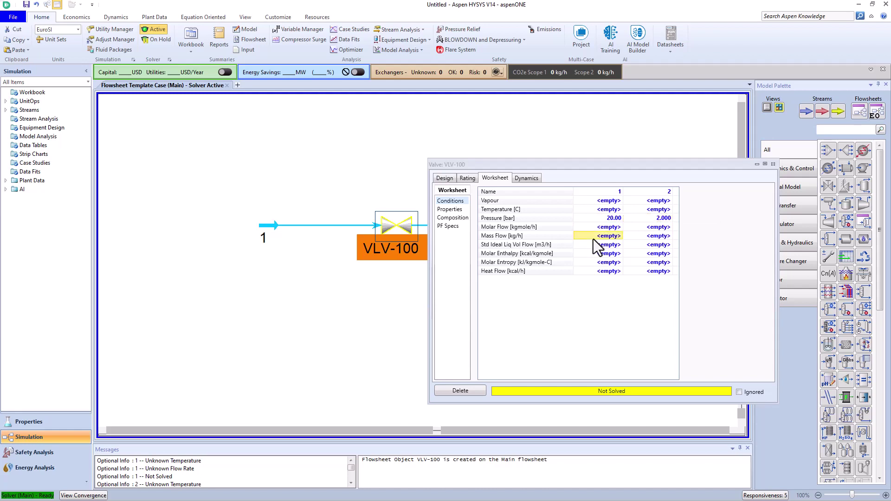
pyautogui.write('1000')
pyautogui.press('Return')
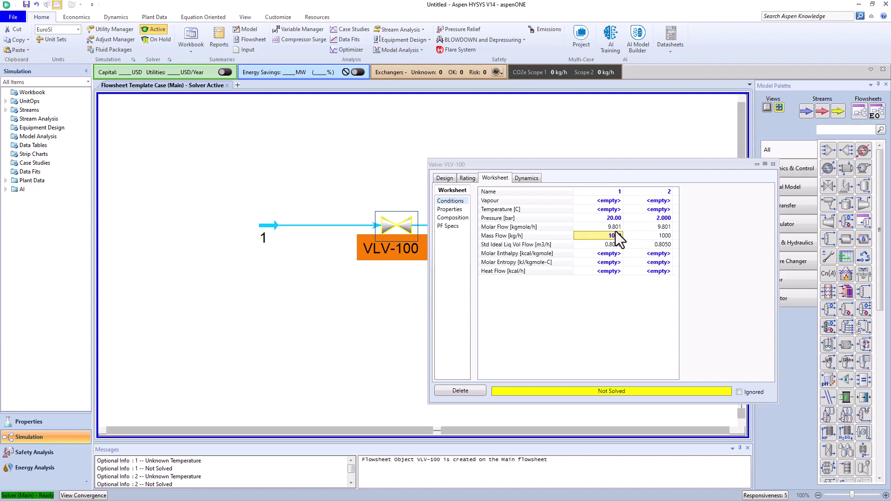
pyautogui.click(614, 209)
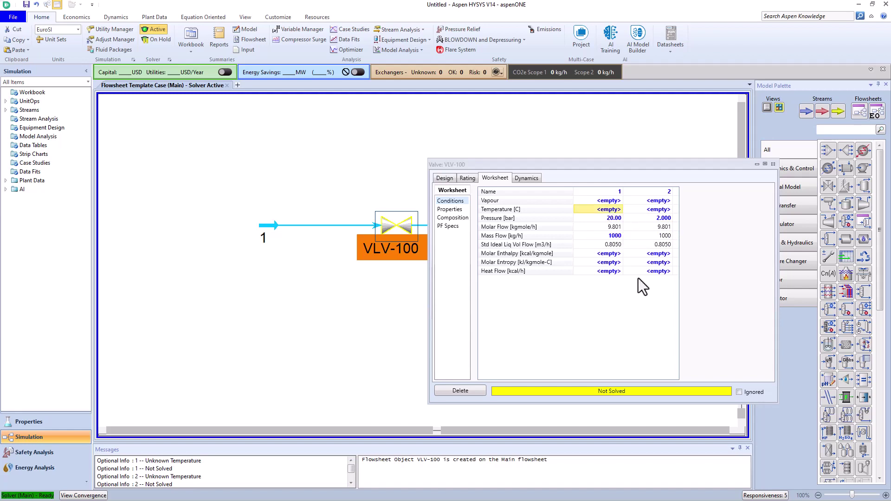
pyautogui.write('25')
pyautogui.press('Return')
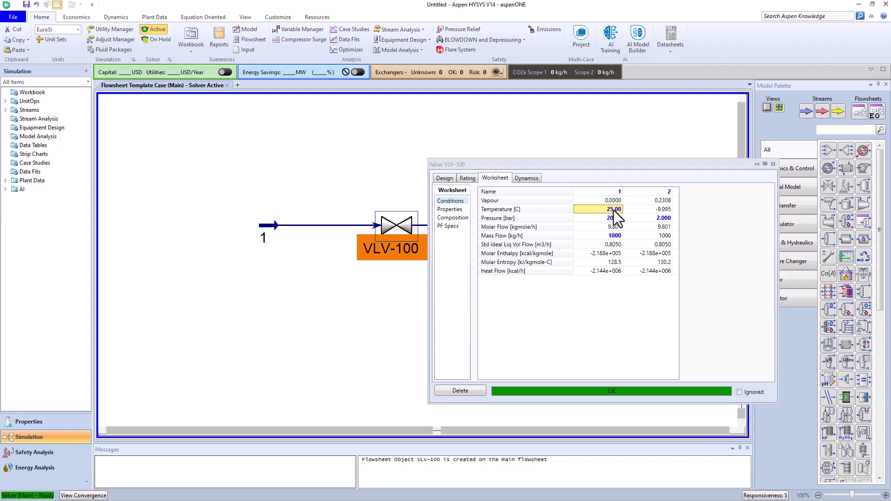
# Add Temperature and Pressure to the stream labels and close the VLV-100 window
pyautogui.moveTo(586, 162); pyautogui.dragTo(648, 150)
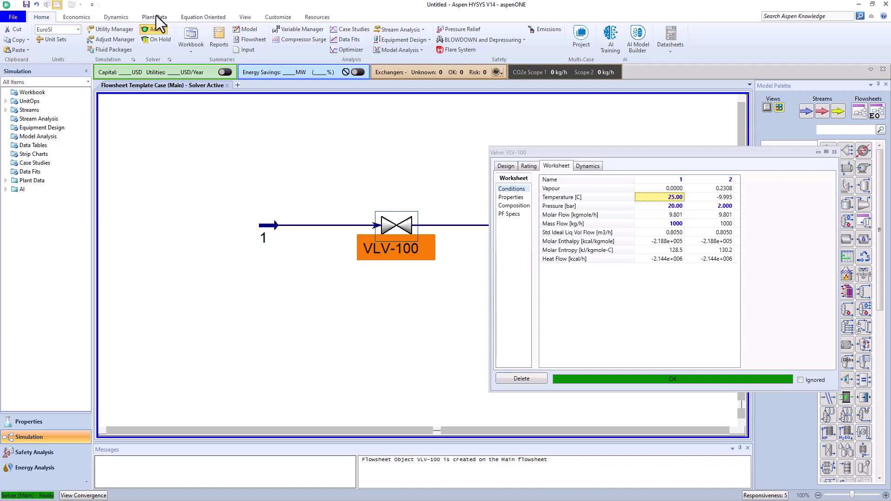
pyautogui.click(369, 18)
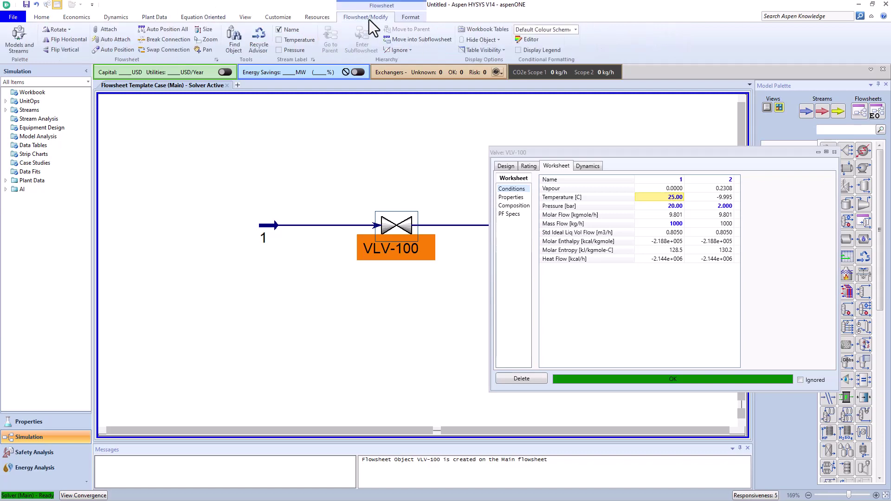
pyautogui.click(279, 41)
pyautogui.click(278, 50)
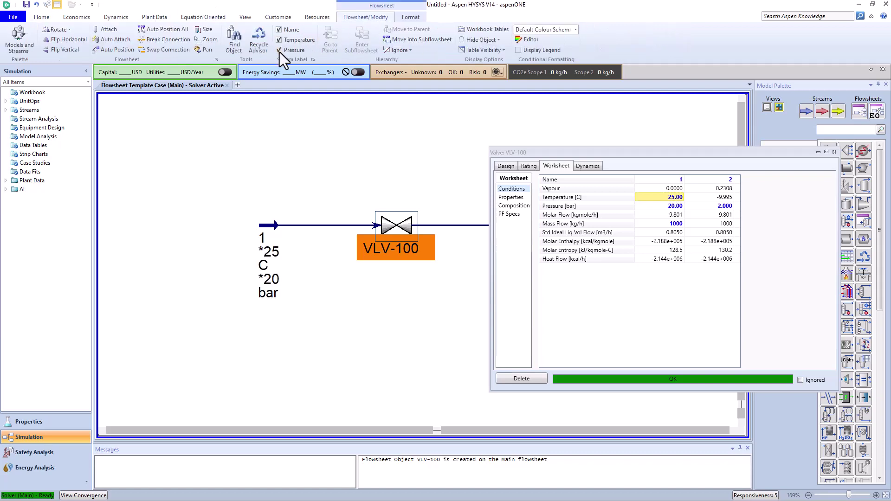
pyautogui.click(834, 152)
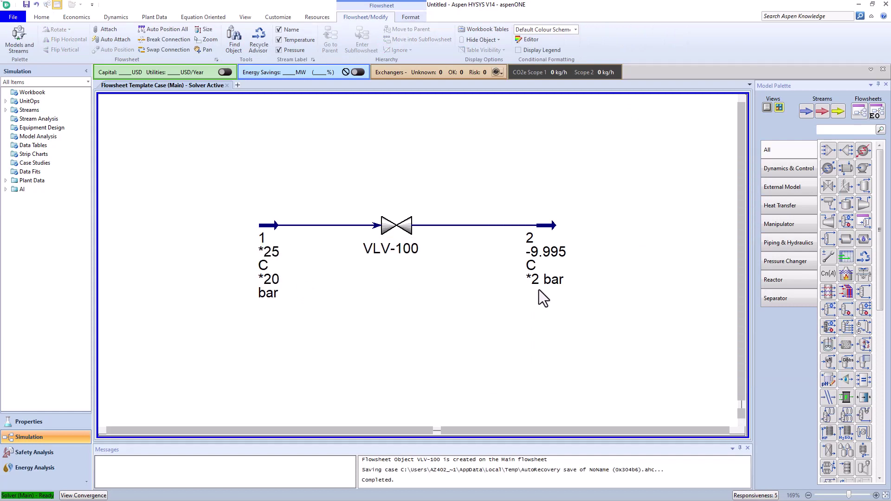
pyautogui.moveTo(539, 290)
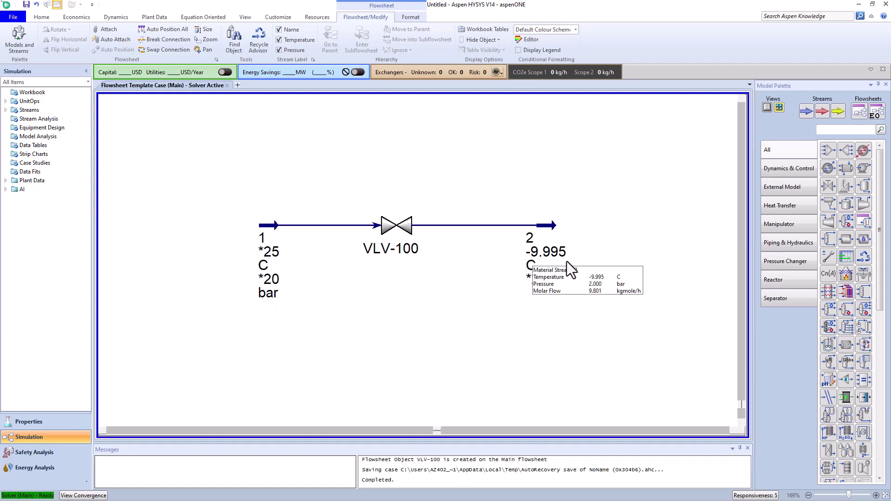
# Show a data table for stream 1 and move it to the flowsheet's top-left
pyautogui.moveTo(267, 228)
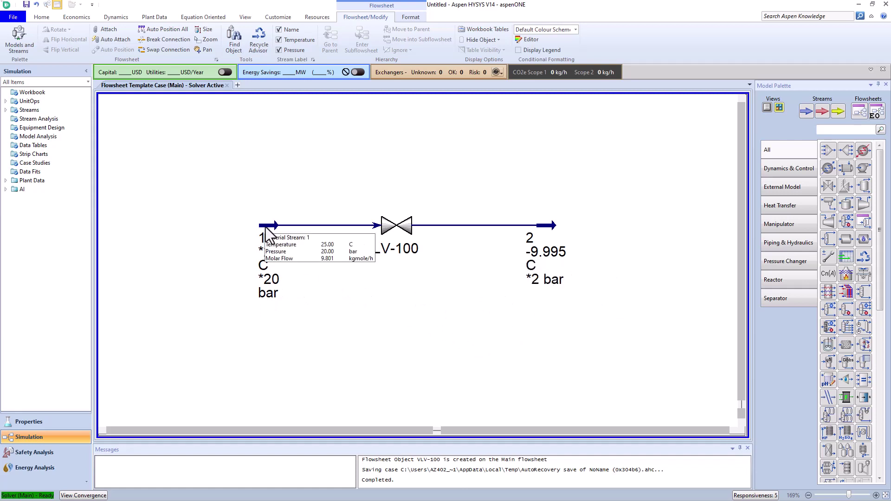
pyautogui.rightClick(268, 231)
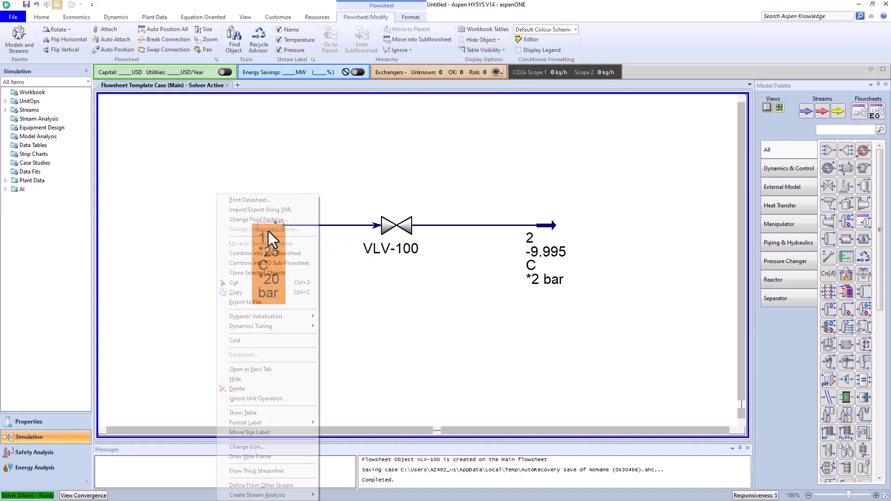
pyautogui.click(244, 414)
pyautogui.moveTo(258, 246); pyautogui.dragTo(235, 187)
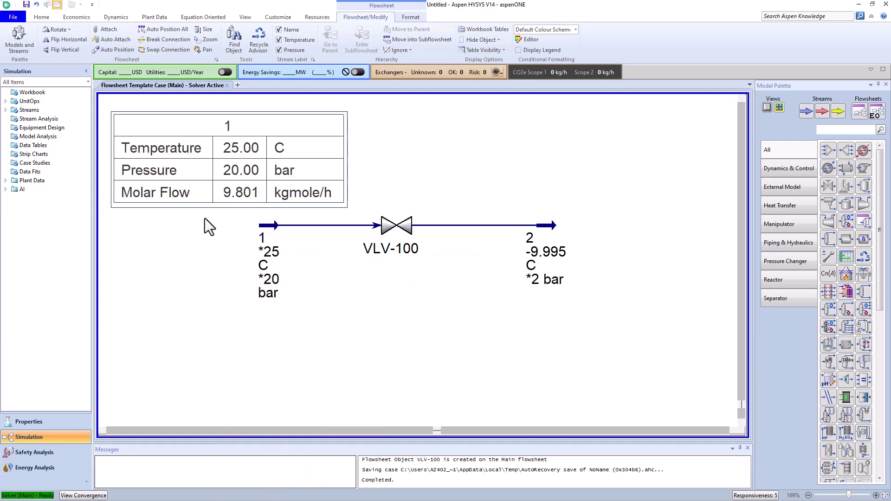
# Remove Pressure, Molar Flow and Temperature rows from stream 1's table before adding variables
pyautogui.doubleClick(216, 174)
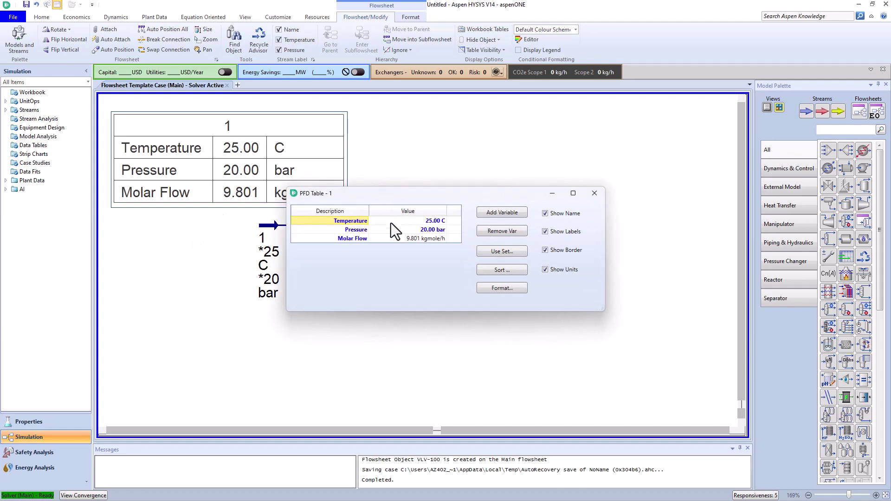
pyautogui.click(337, 230)
pyautogui.click(489, 232)
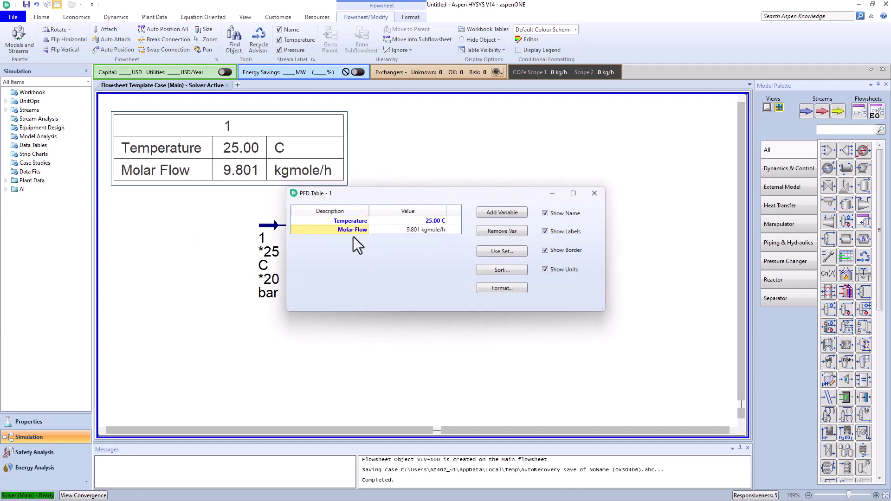
pyautogui.click(498, 231)
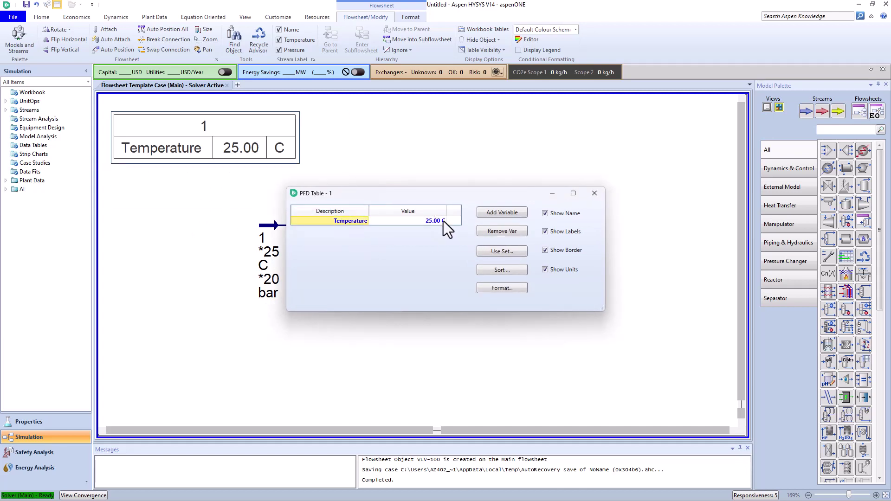
pyautogui.click(501, 230)
pyautogui.click(501, 212)
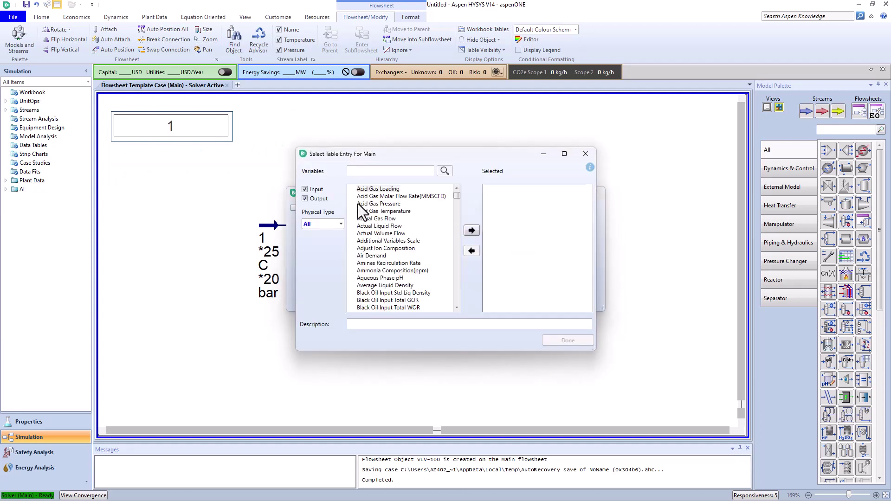
# Add Master Comp Mole Frac entries for Methane, Nitrogen, Propane, R134a and Refrig-22
pyautogui.click(340, 224)
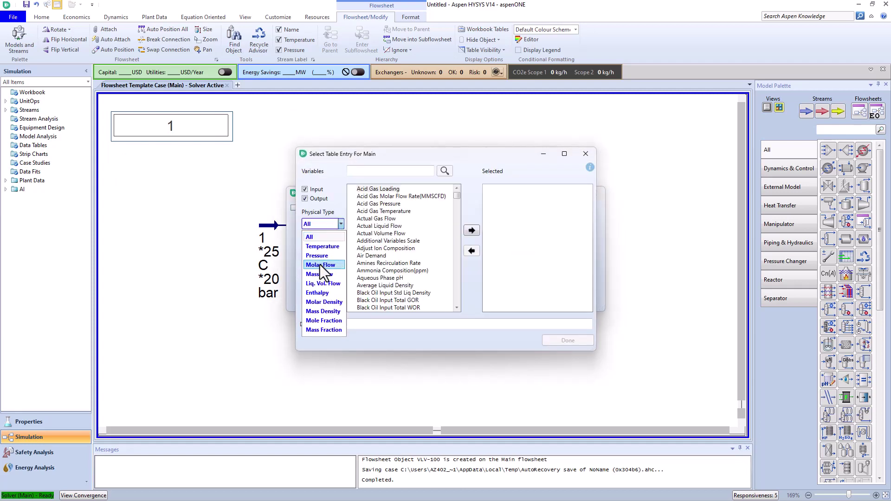
pyautogui.click(323, 321)
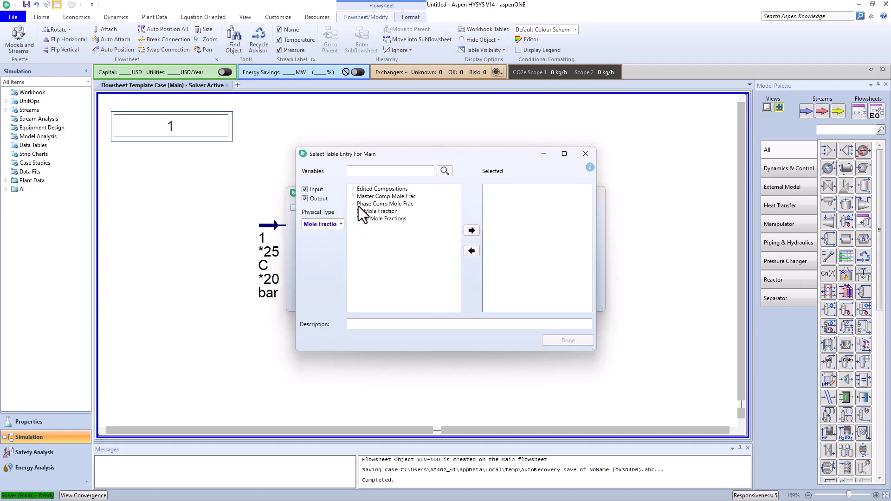
pyautogui.click(353, 196)
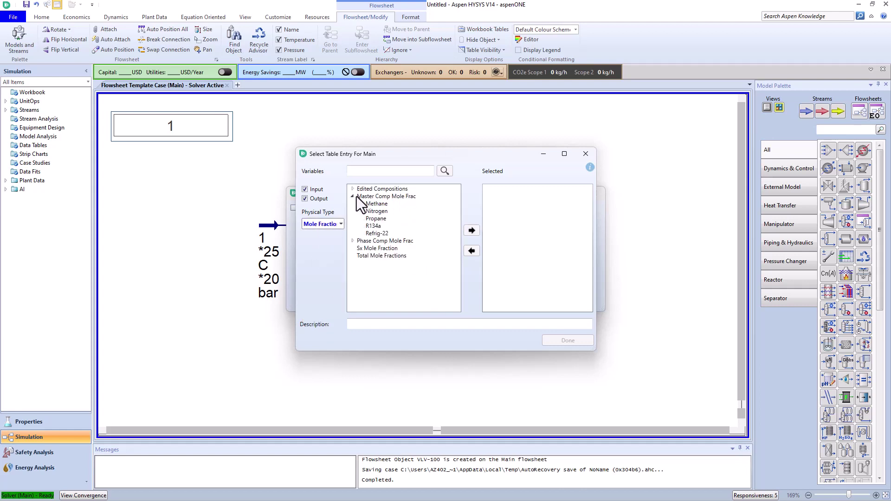
pyautogui.click(472, 230)
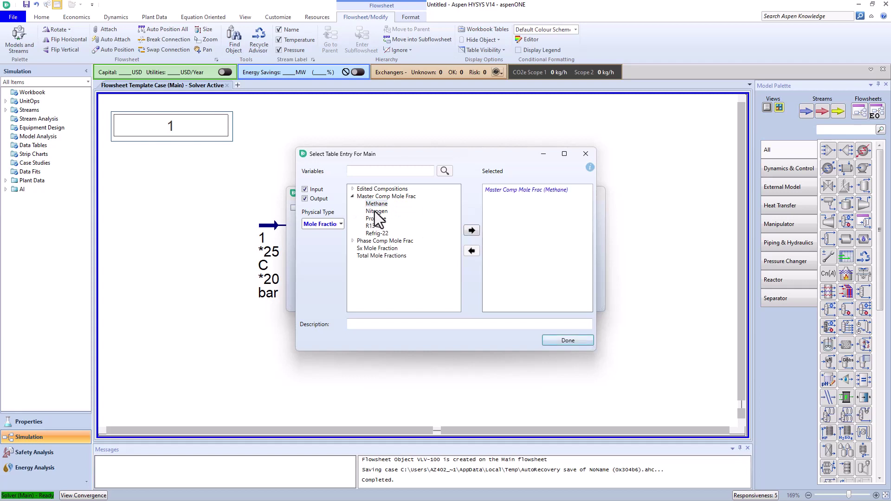
pyautogui.click(471, 230)
pyautogui.click(376, 218)
pyautogui.click(471, 230)
pyautogui.click(471, 230)
pyautogui.click(381, 233)
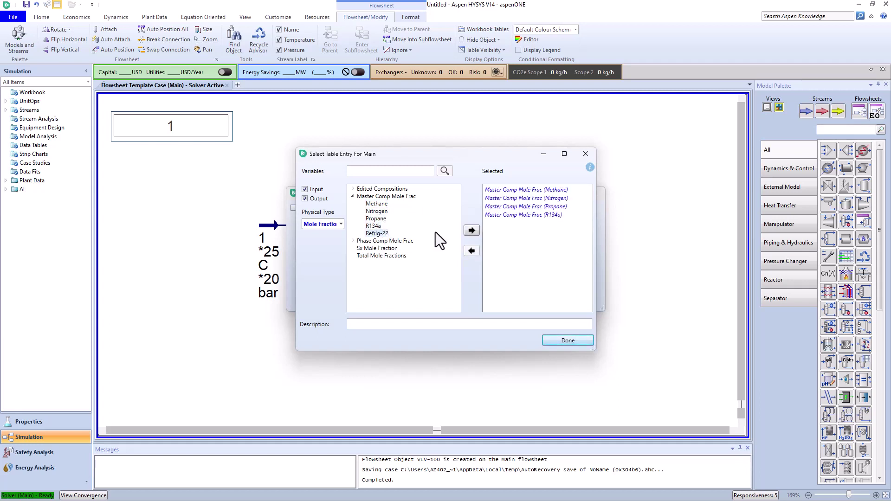
pyautogui.click(471, 230)
# Close the table settings and position the composition table above the valve stream line
pyautogui.click(570, 342)
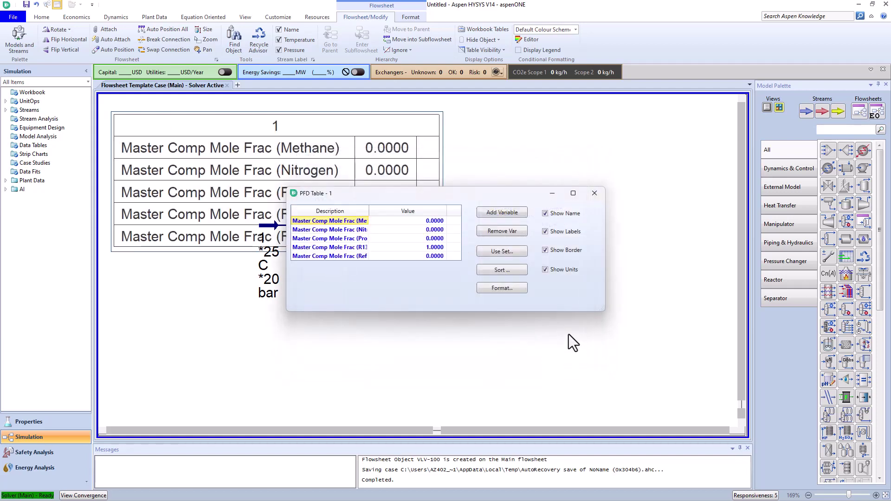
pyautogui.click(594, 194)
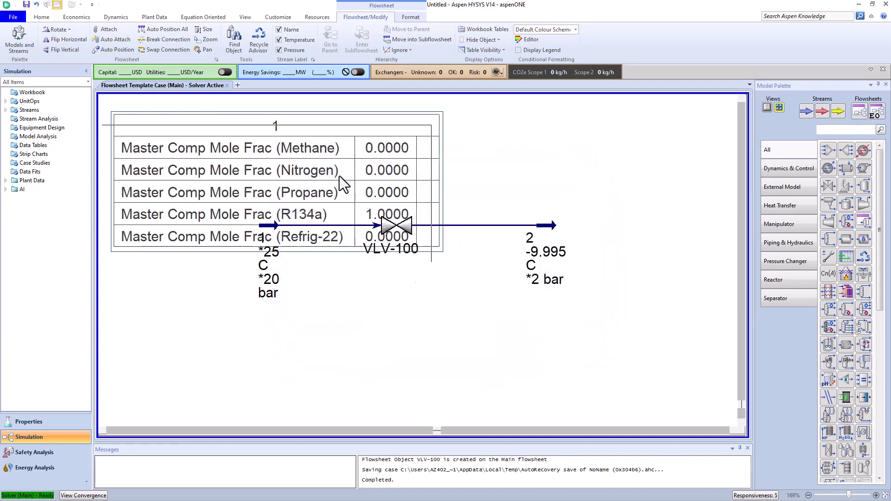
pyautogui.moveTo(299, 330); pyautogui.dragTo(306, 331)
pyautogui.scroll(-3, 355, 332)
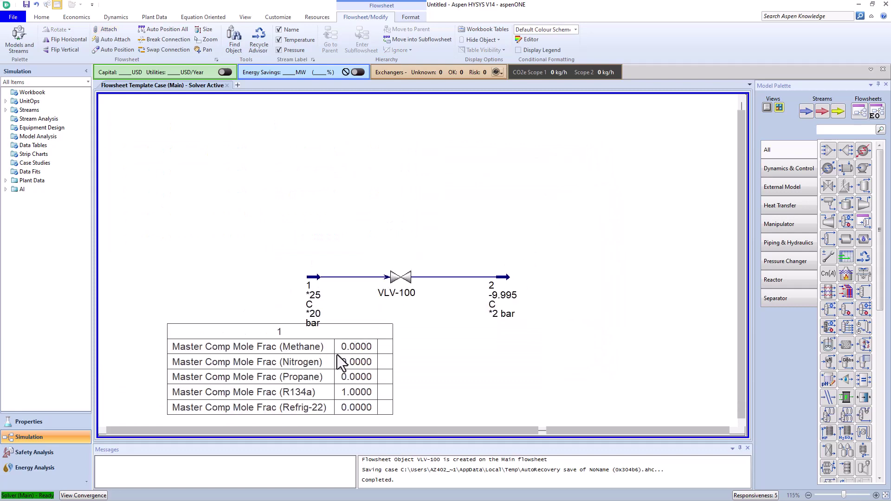
pyautogui.moveTo(342, 366); pyautogui.dragTo(305, 196)
pyautogui.click(428, 211)
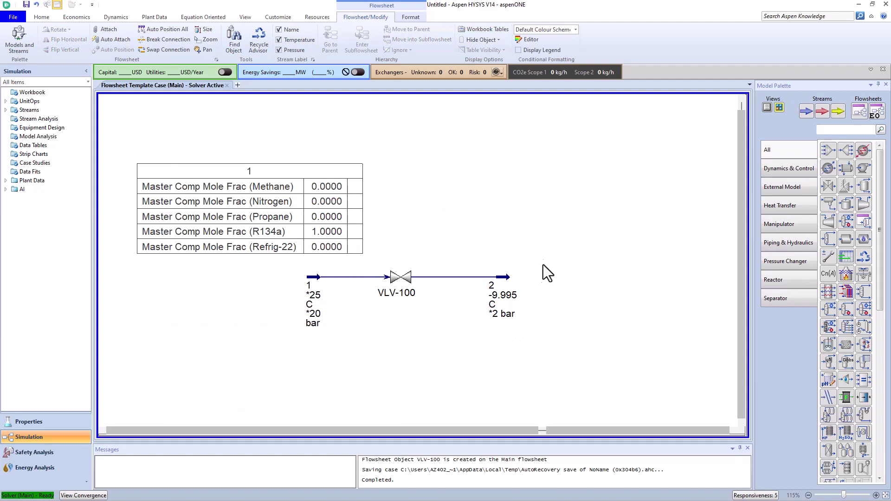
# Set stream 1's input composition to Propane 1 and R134a 0, then close its window
pyautogui.doubleClick(316, 302)
pyautogui.click(451, 144)
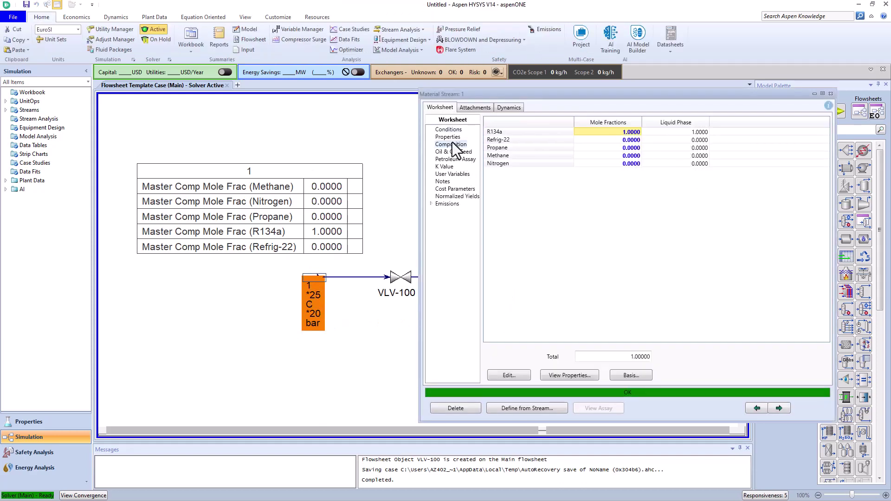
pyautogui.click(630, 148)
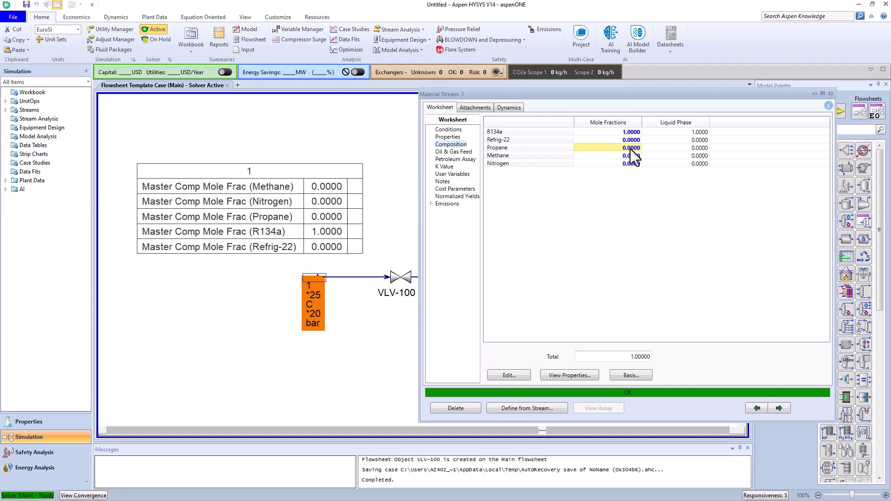
pyautogui.write('1')
pyautogui.press('Return')
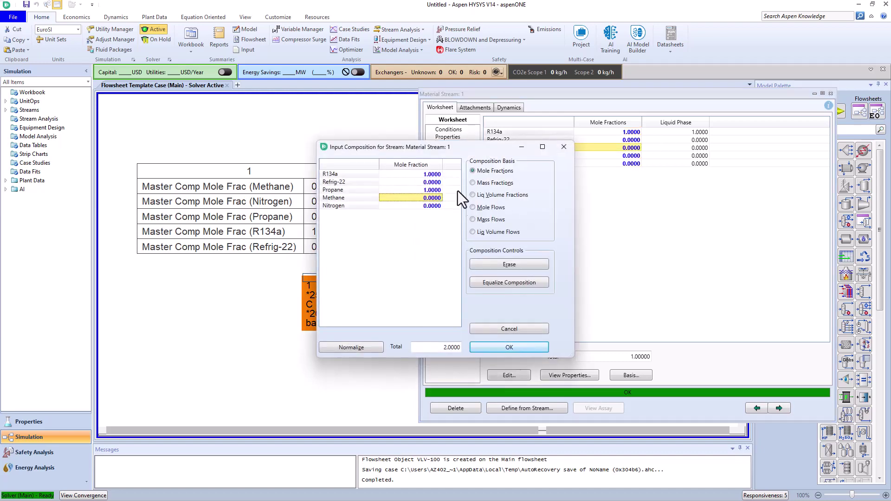
pyautogui.click(429, 175)
pyautogui.write('0')
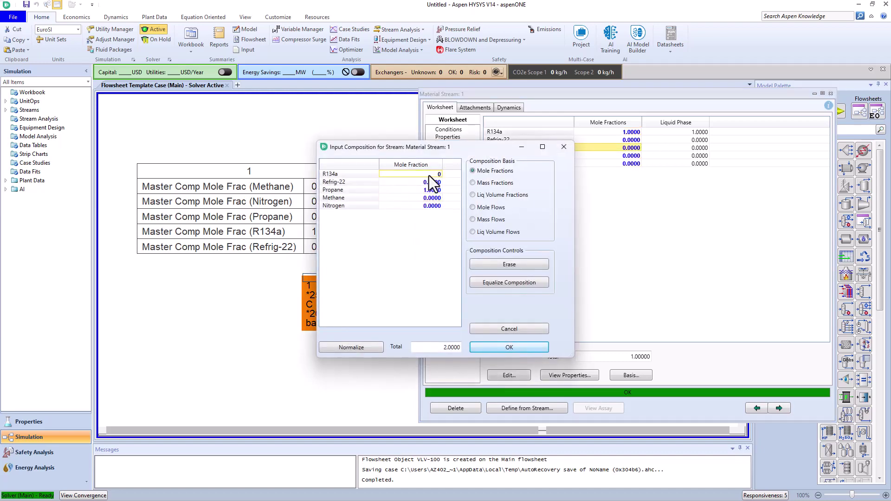
pyautogui.press('Return')
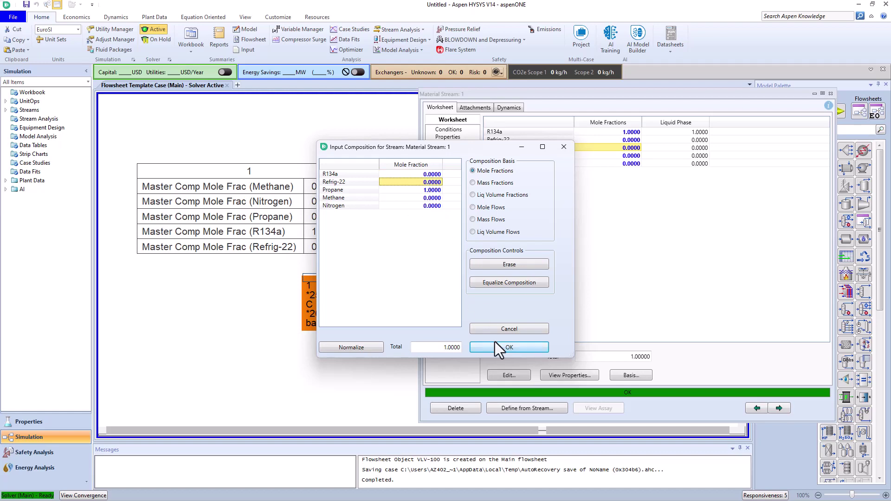
pyautogui.click(496, 347)
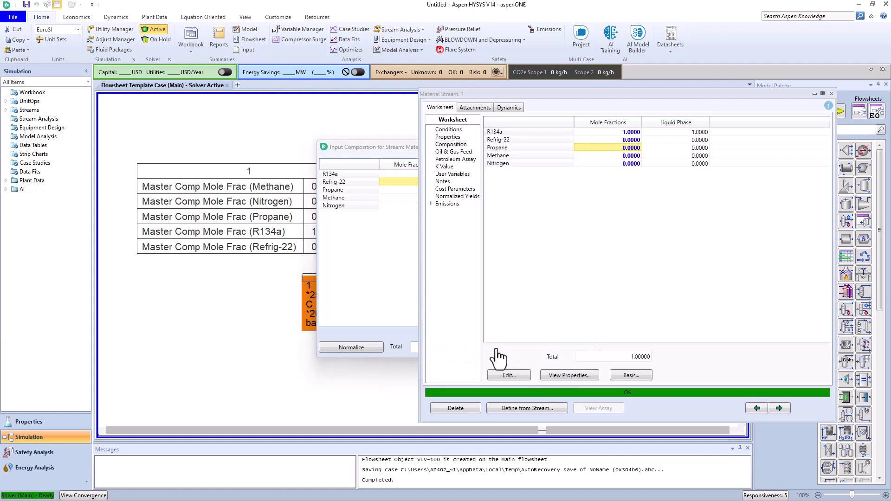
pyautogui.click(830, 94)
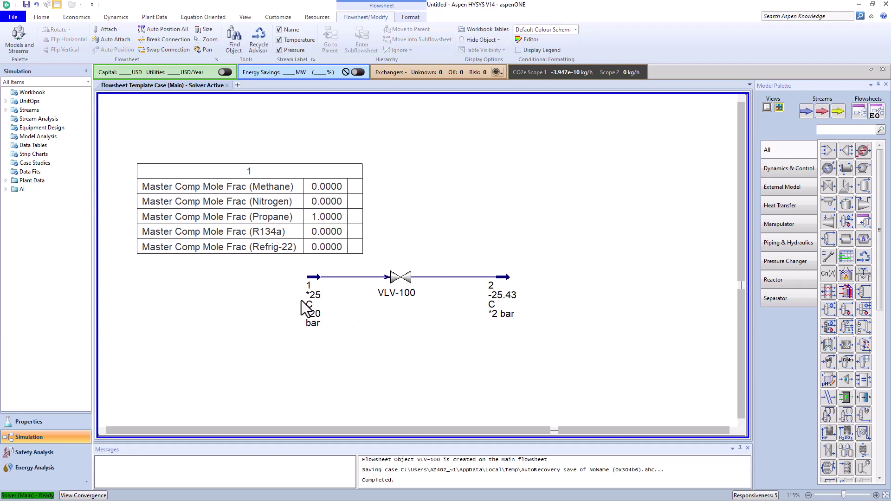
pyautogui.moveTo(504, 301)
# In VLV-100's worksheet, change the inlet composition to Propane 0 and Nitrogen 1
pyautogui.doubleClick(396, 290)
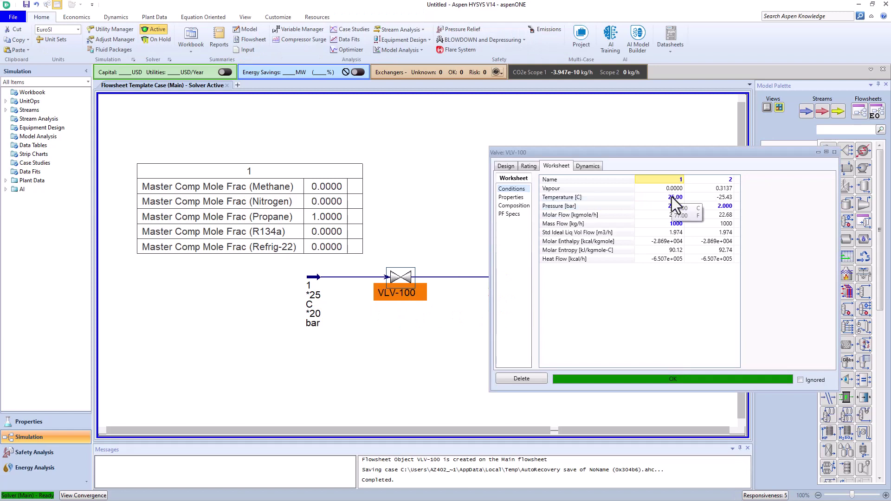
pyautogui.click(505, 207)
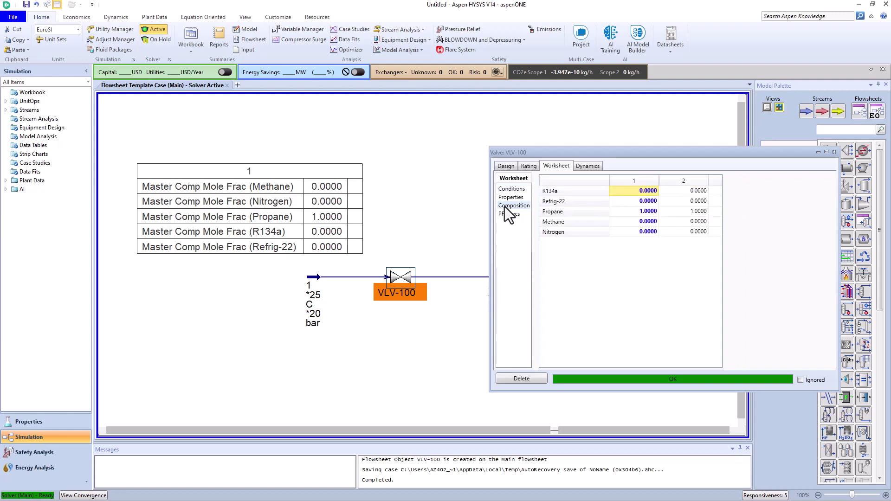
pyautogui.click(645, 214)
pyautogui.doubleClick(645, 215)
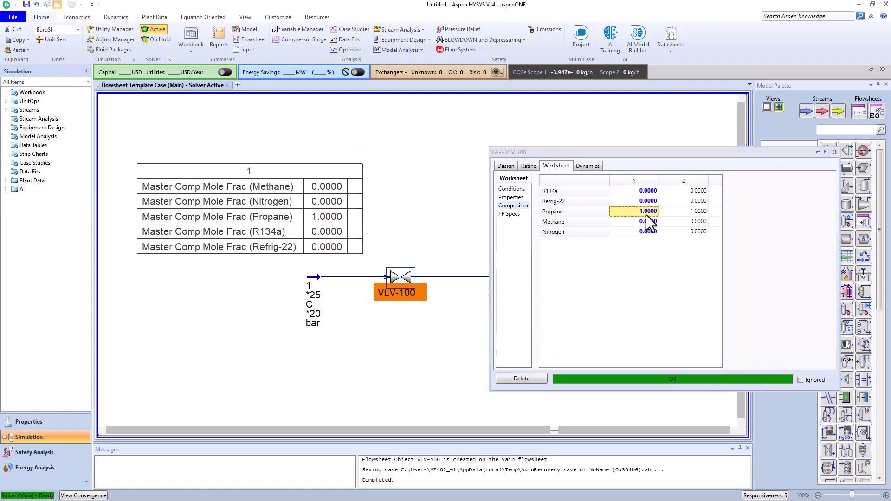
pyautogui.press('Down')
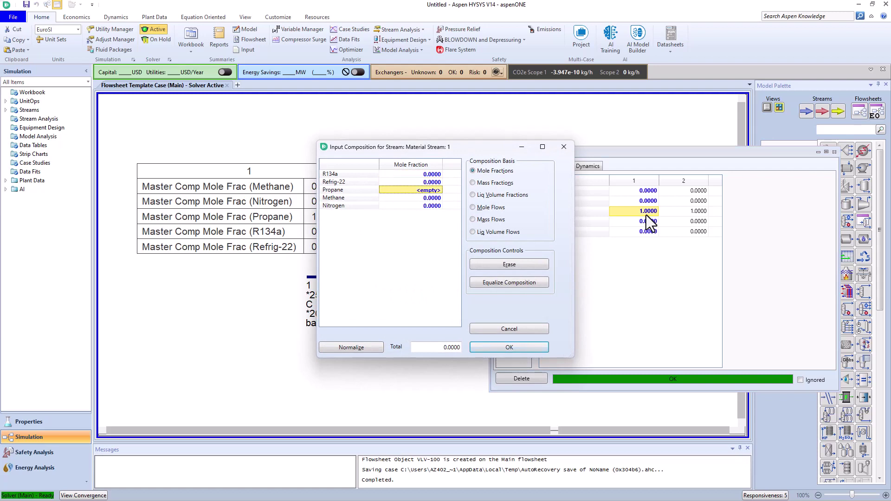
pyautogui.write('0')
pyautogui.press('Down')
pyautogui.press('Down')
pyautogui.write('1')
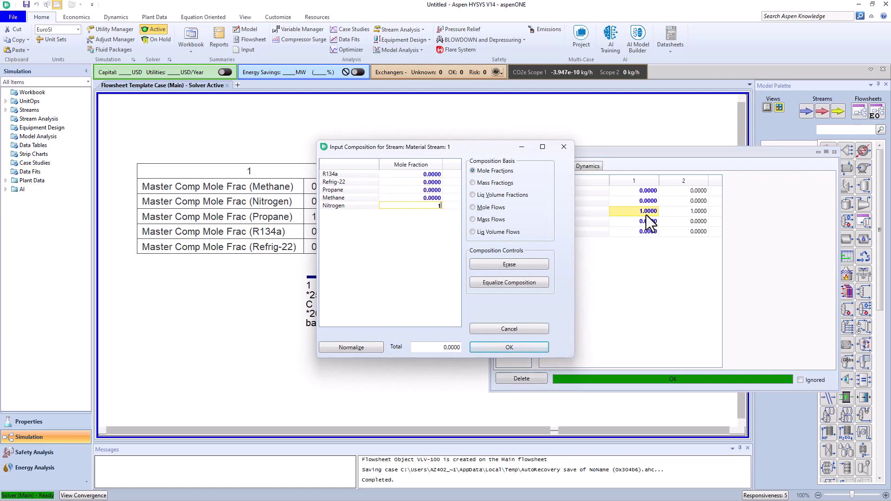
pyautogui.press('Return')
pyautogui.click(514, 349)
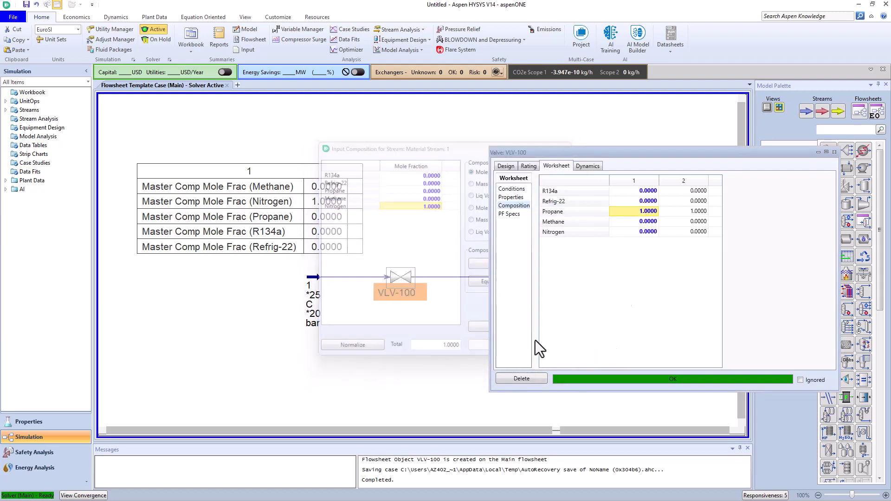
pyautogui.click(833, 152)
pyautogui.click(340, 350)
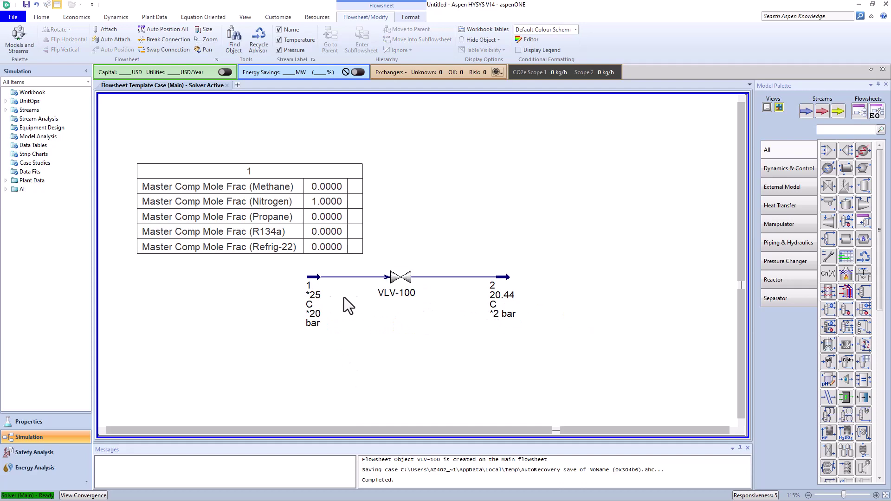
# Replace stream 1's 25 C temperature spec with a vapour fraction of 0 in VLV-100
pyautogui.doubleClick(397, 296)
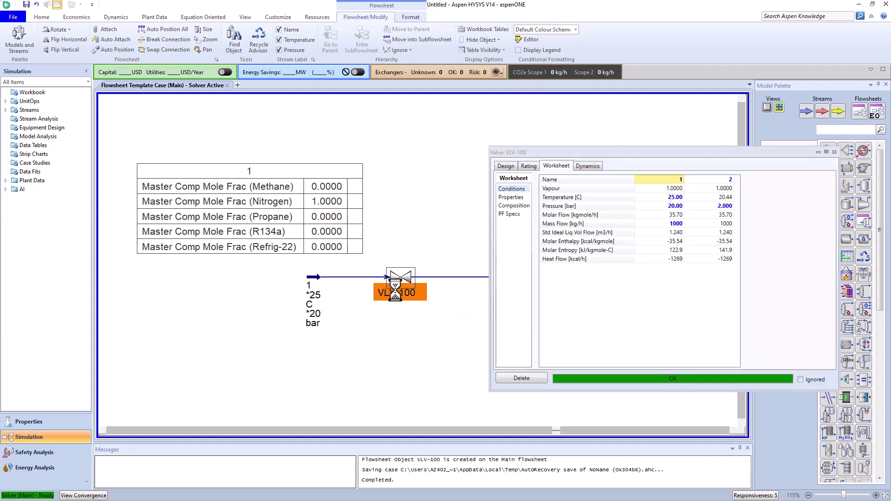
pyautogui.click(674, 199)
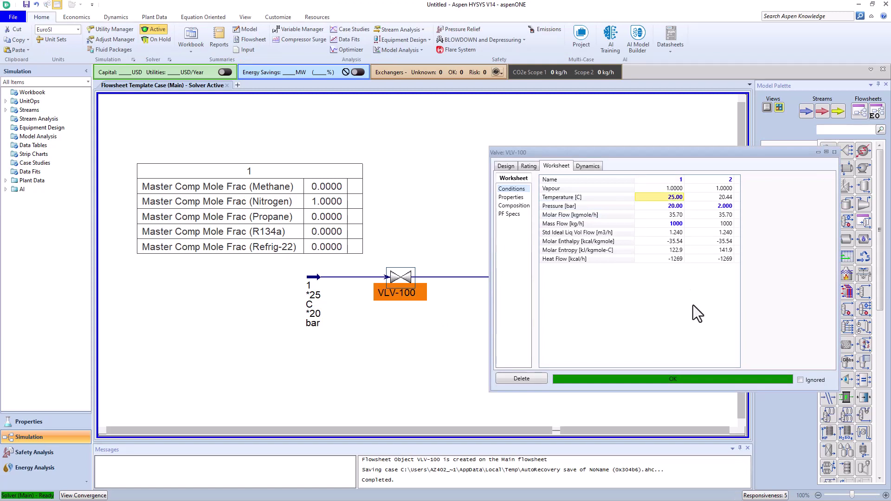
pyautogui.press('Delete')
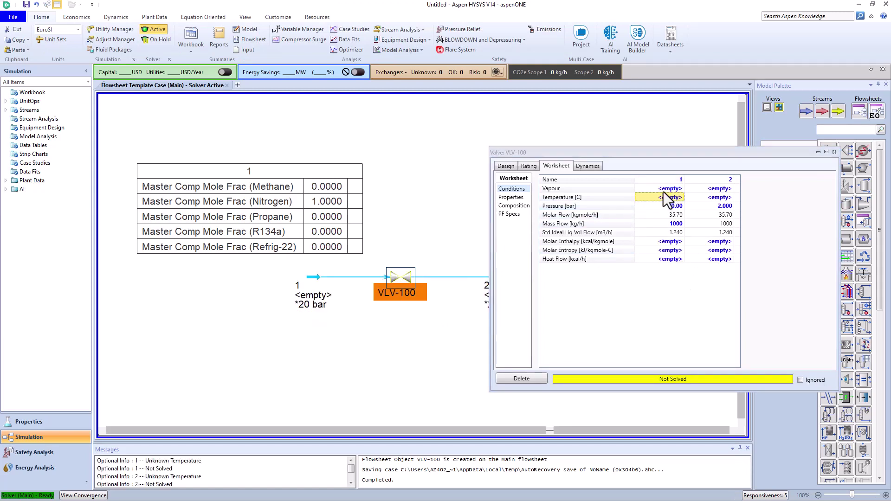
pyautogui.click(665, 189)
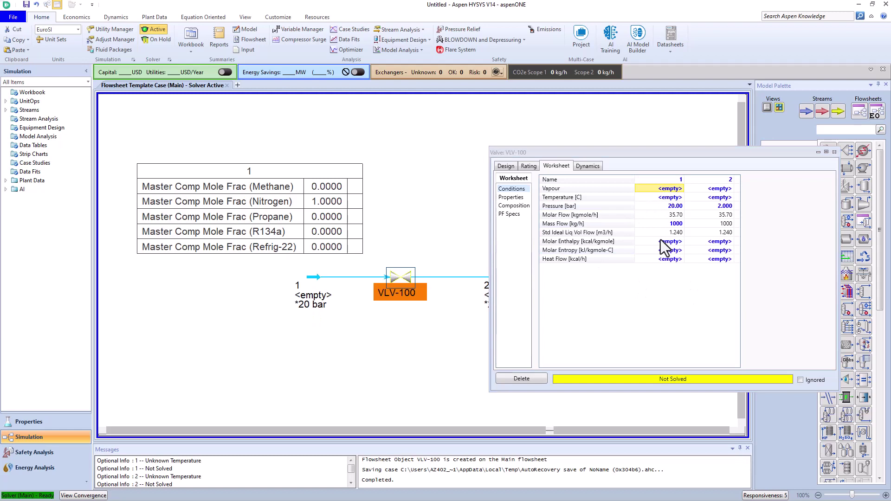
pyautogui.write('0')
pyautogui.press('Return')
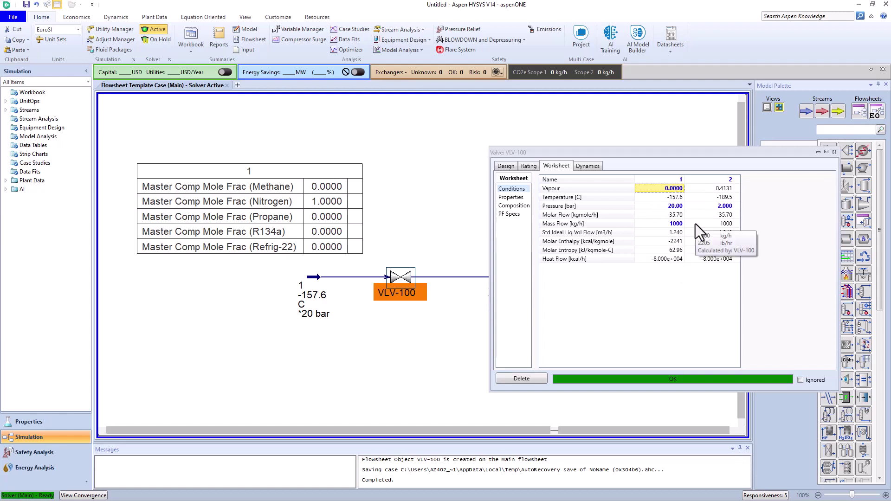
# Remove the vapour fraction spec and set stream 1's temperature to -160 C
pyautogui.press('Delete')
pyautogui.click(675, 199)
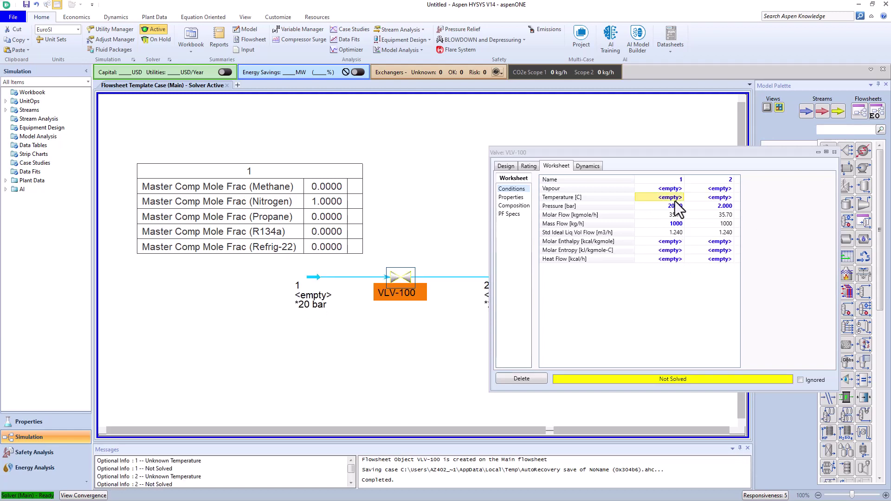
pyautogui.write('-160')
pyautogui.press('Return')
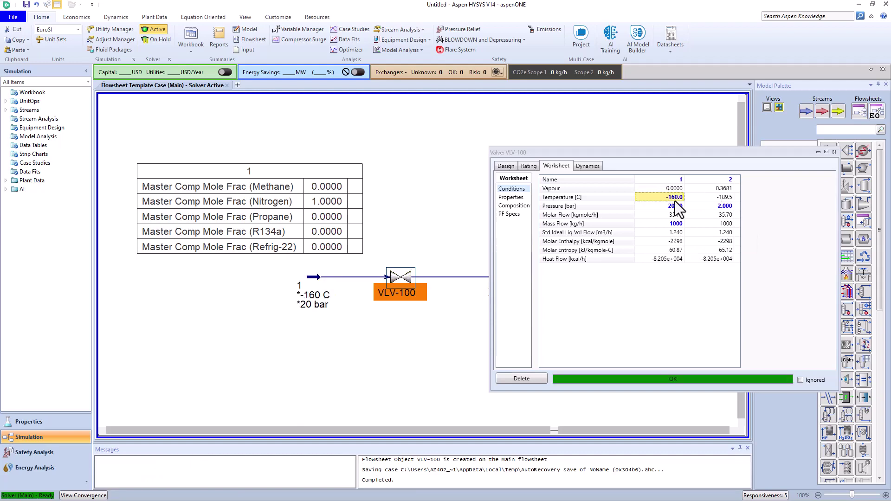
# Swap stream 1's -160 C temperature spec for vapour fraction 0 in VLV-100's worksheet
pyautogui.click(834, 152)
pyautogui.click(378, 331)
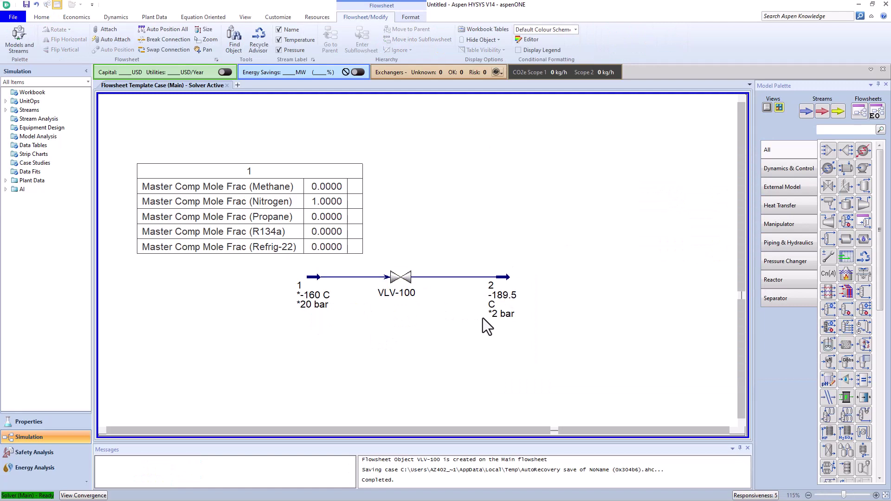
pyautogui.moveTo(512, 309)
pyautogui.moveTo(390, 297)
pyautogui.doubleClick(397, 290)
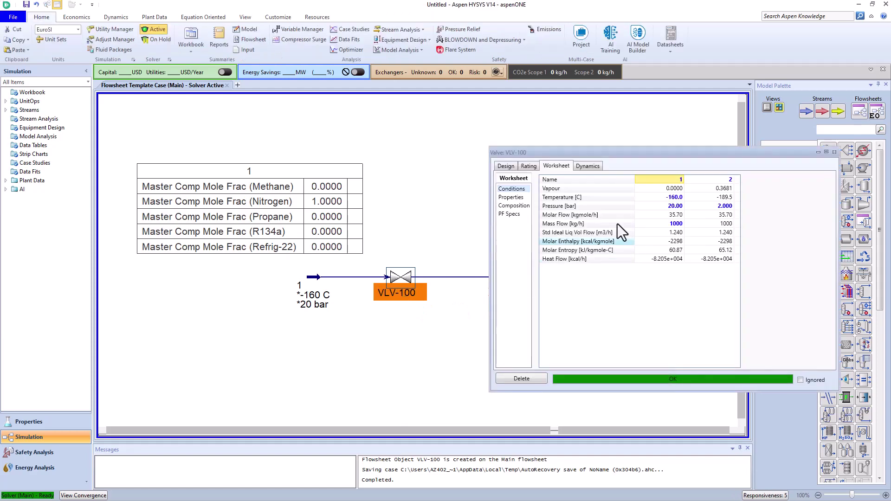
pyautogui.click(672, 197)
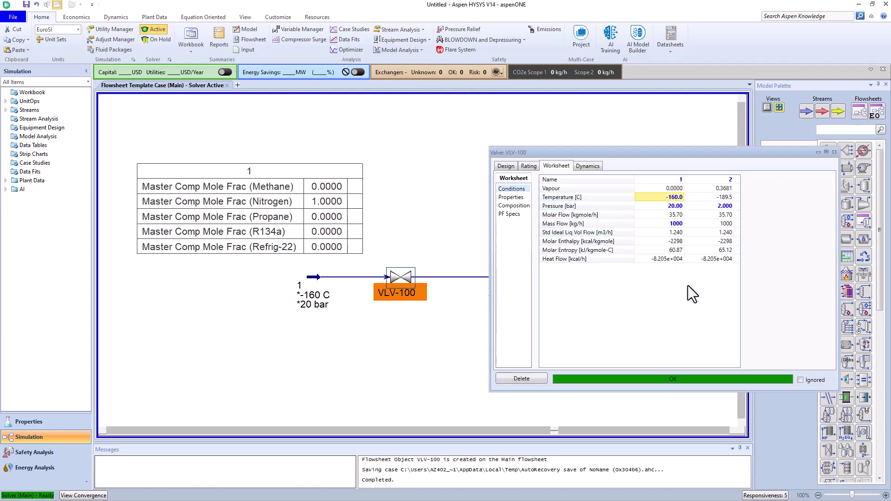
pyautogui.press('Delete')
pyautogui.click(673, 187)
pyautogui.write('0')
pyautogui.press('Return')
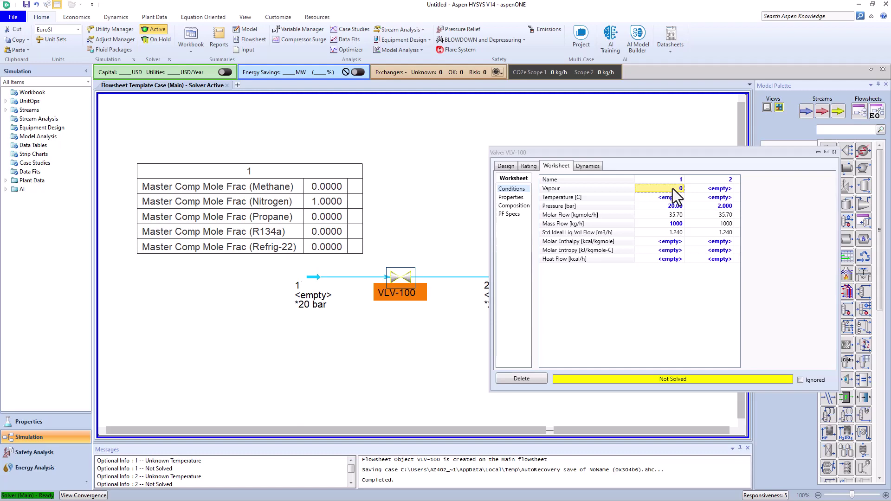
pyautogui.click(834, 152)
pyautogui.click(395, 385)
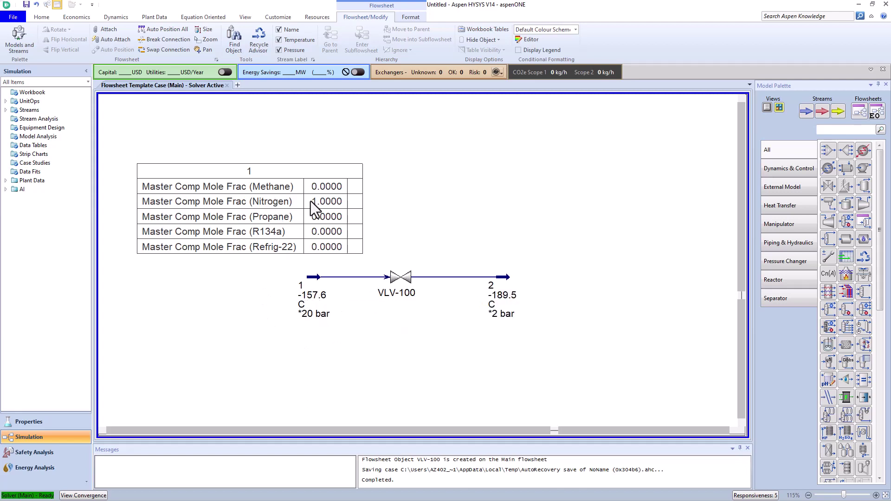
# Set stream 1's composition to Nitrogen 0 and Methane 1 through VLV-100's worksheet
pyautogui.doubleClick(399, 281)
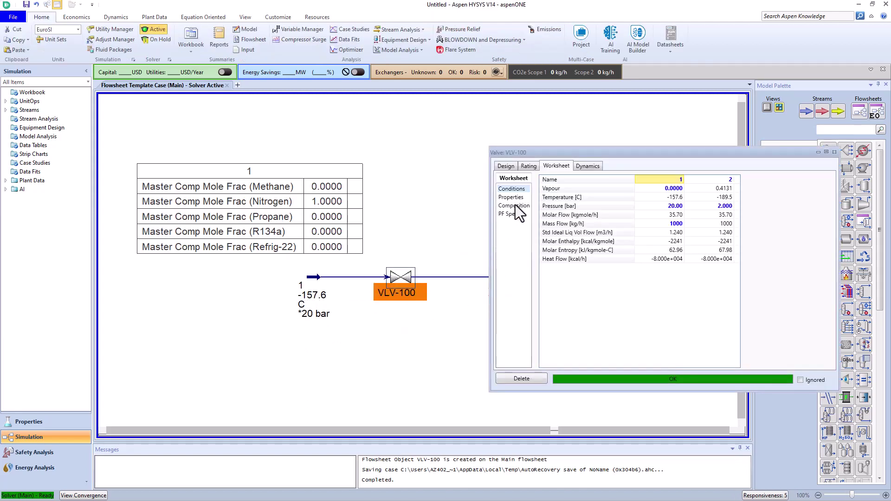
pyautogui.click(514, 205)
pyautogui.click(645, 232)
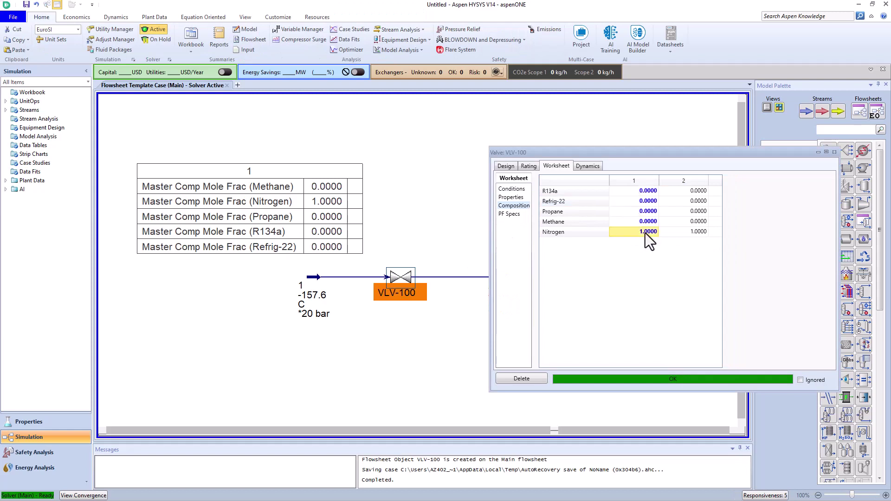
pyautogui.write('0')
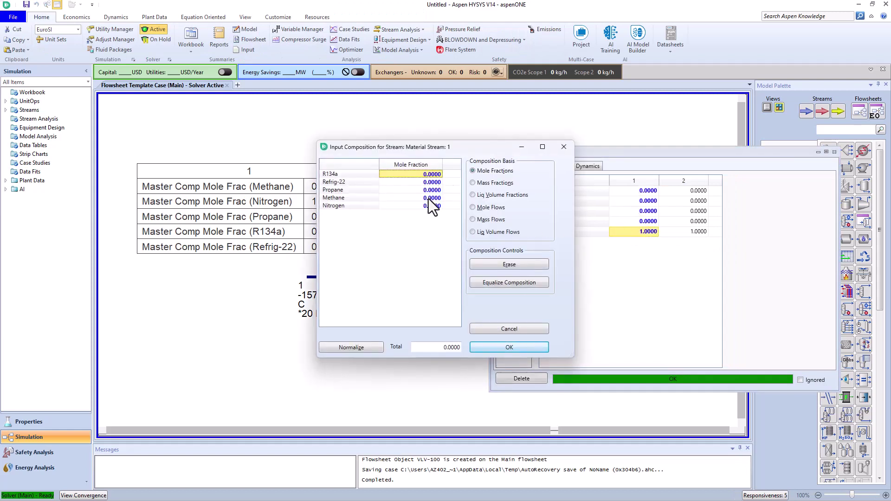
pyautogui.click(427, 198)
pyautogui.write('1')
pyautogui.press('Return')
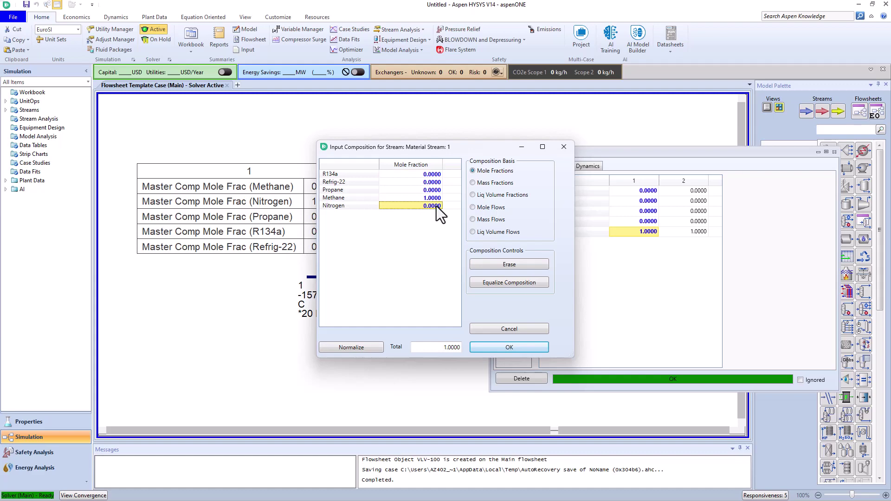
pyautogui.click(509, 347)
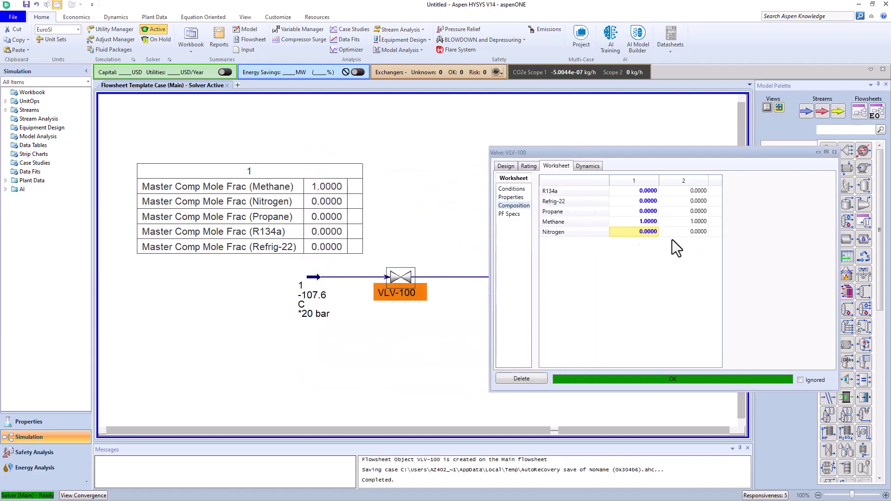
pyautogui.click(833, 153)
pyautogui.click(473, 325)
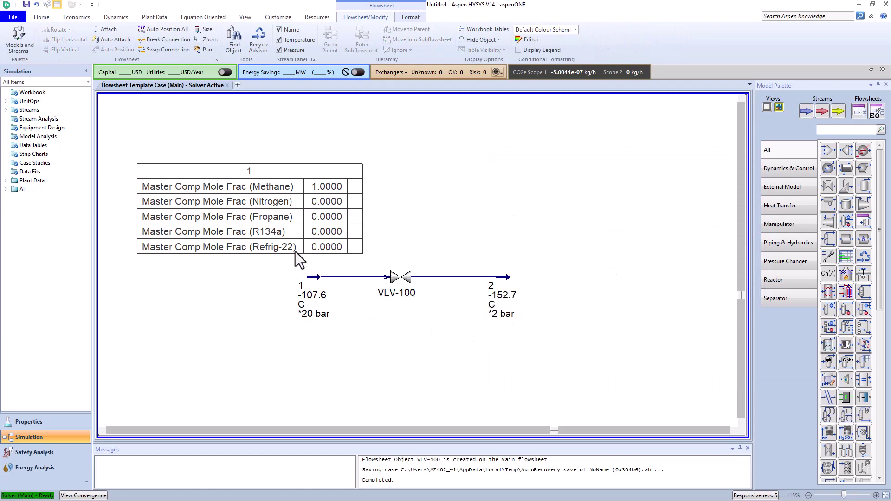
pyautogui.doubleClick(410, 291)
# Check stream 1's vapour fraction, then close VLV-100 and deselect the valve
pyautogui.click(676, 188)
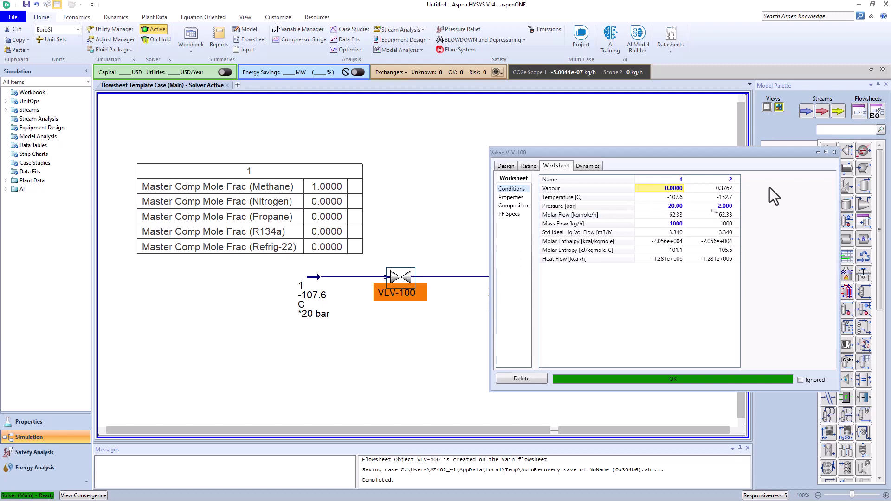
pyautogui.click(834, 152)
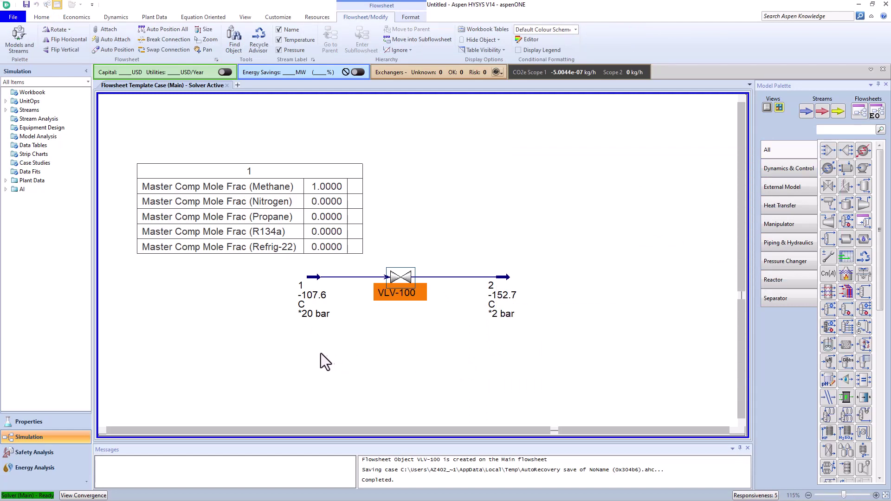
pyautogui.click(336, 351)
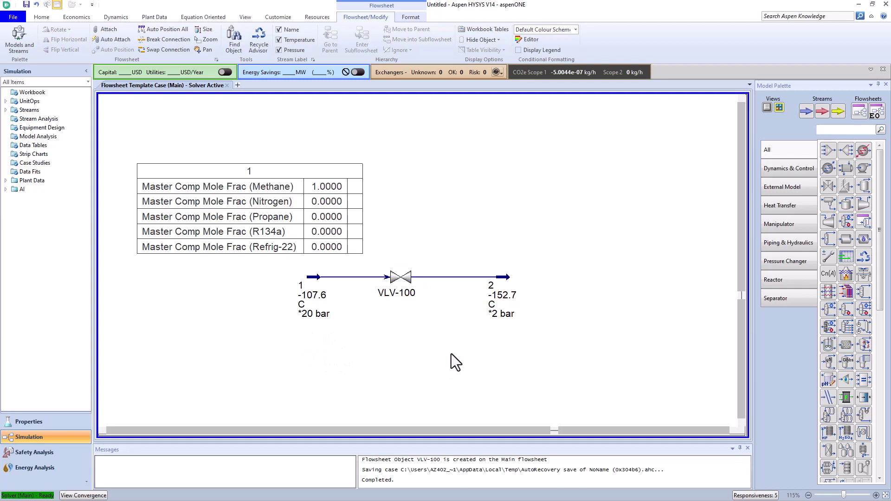
pyautogui.moveTo(498, 305)
pyautogui.doubleClick(412, 295)
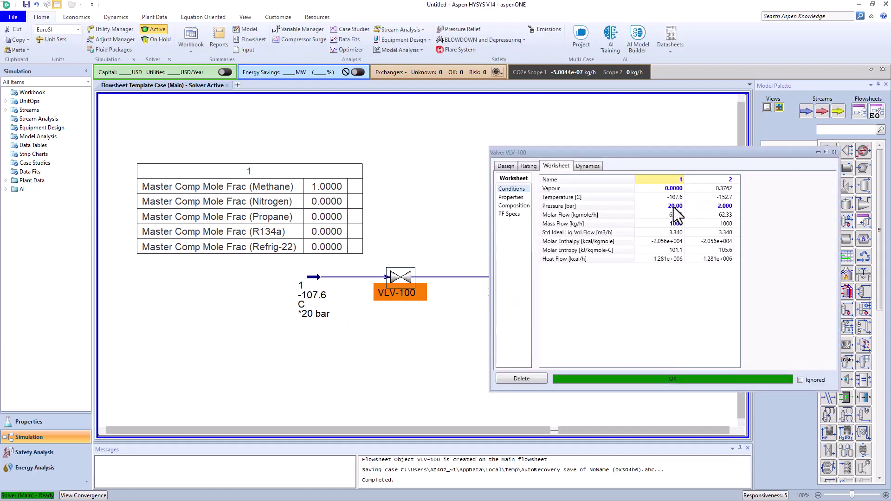
pyautogui.click(672, 206)
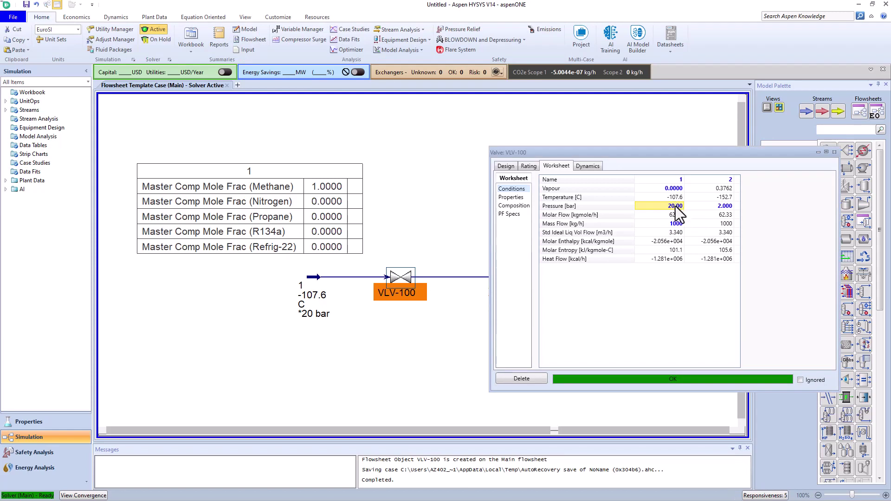
pyautogui.click(672, 189)
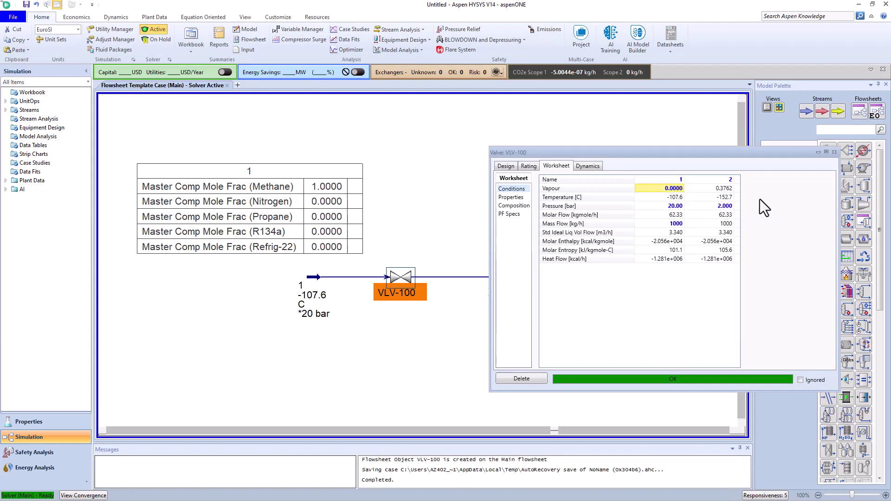
pyautogui.click(835, 152)
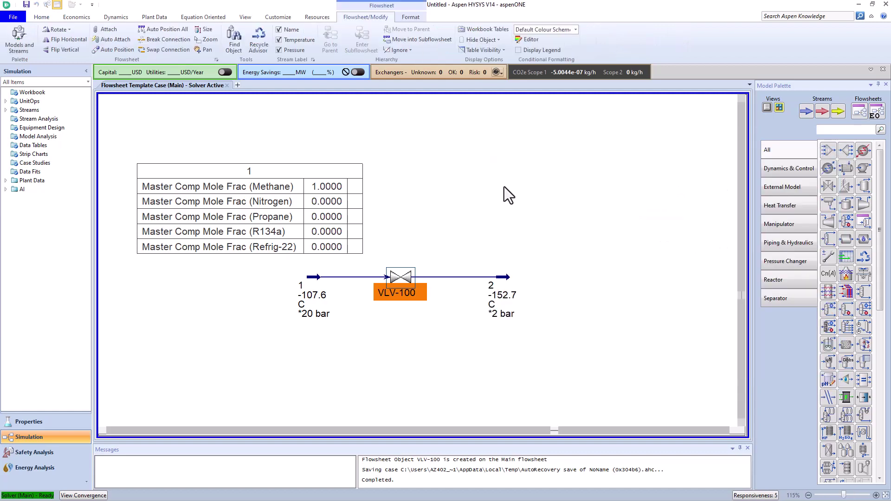